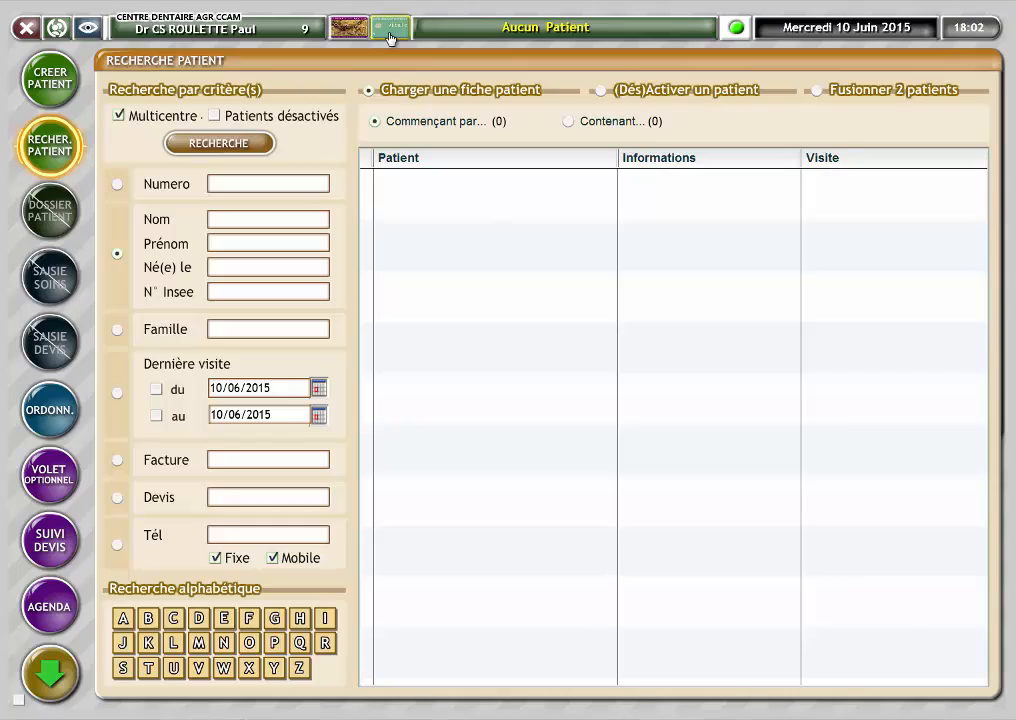
Read the Carte Vitale, load the ACS contract A beneficiary's file, and validate the patient's civil status and coverage
click(389, 40)
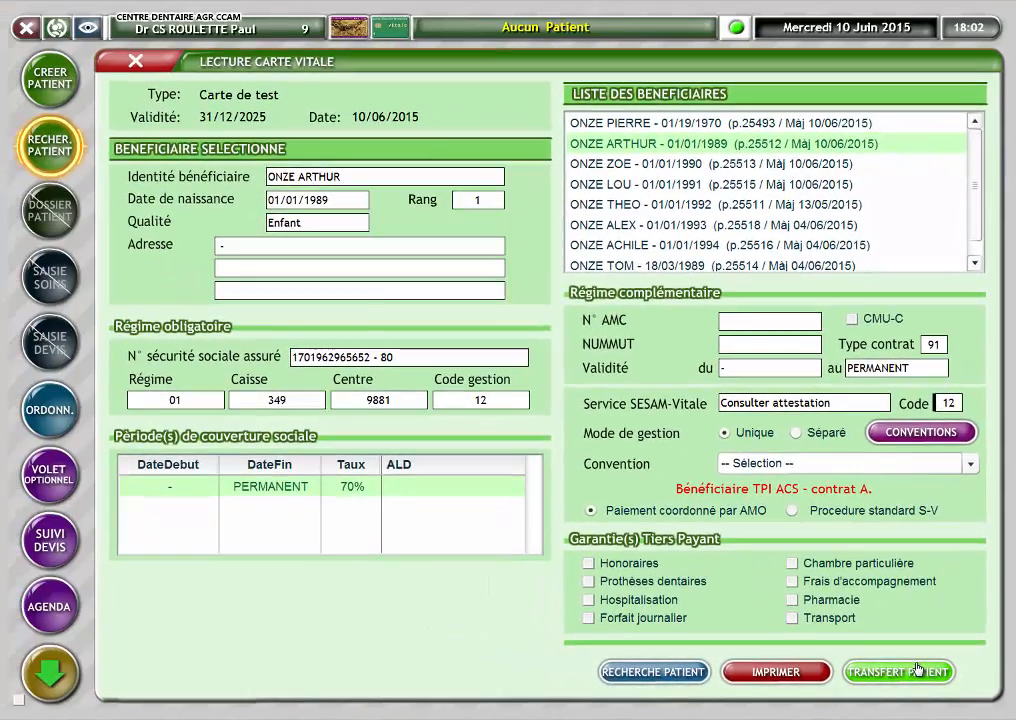
click(858, 641)
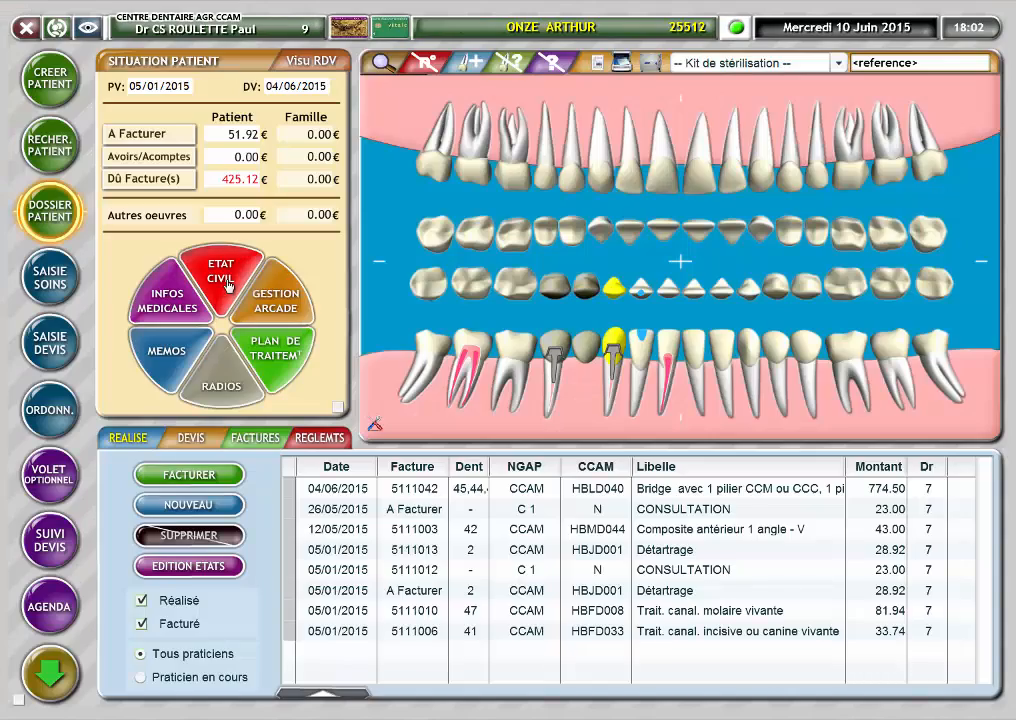
click(229, 286)
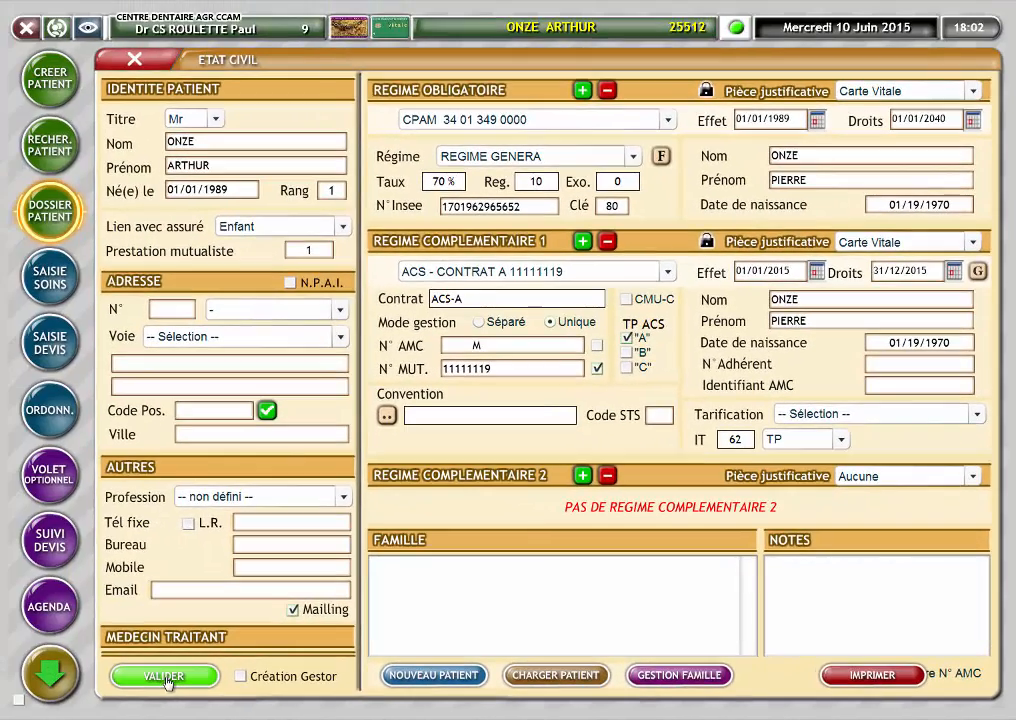
click(165, 679)
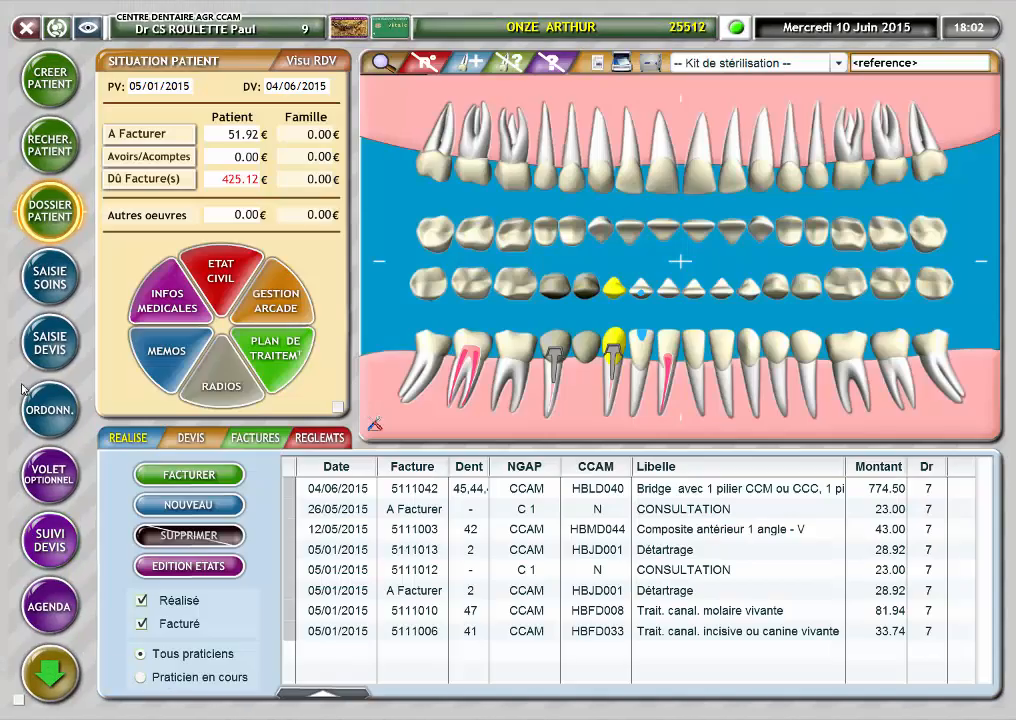
Start a quote for a three-element ceramometallic bridge from Fixe - Bridge de base and assign JACKET ACIER CERAM to tooth 12
click(47, 349)
click(198, 210)
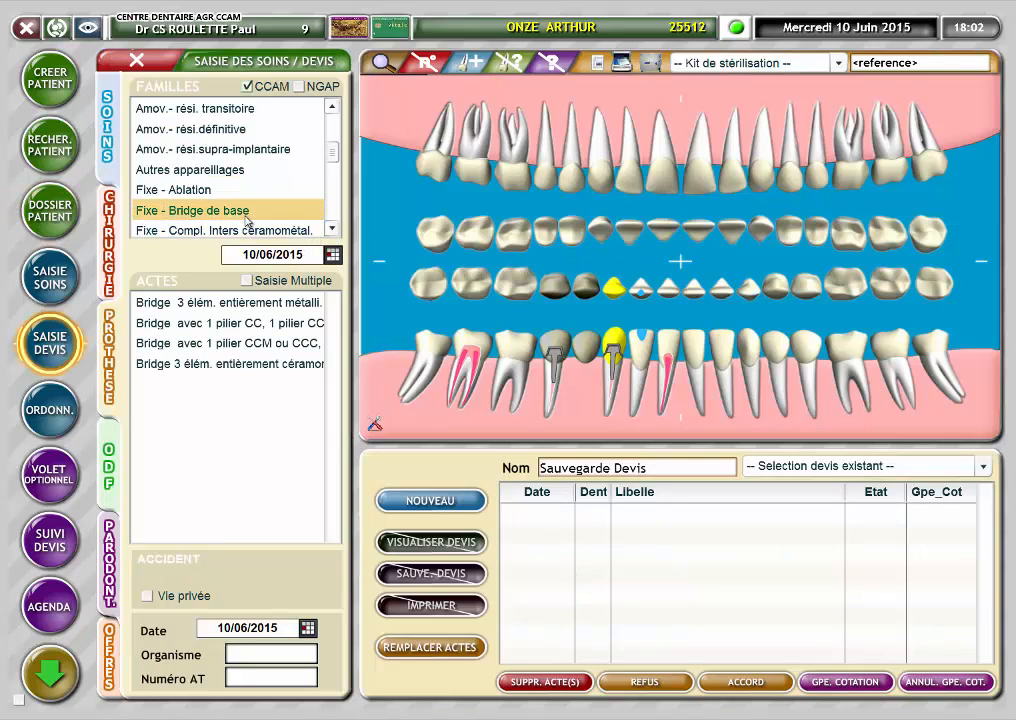
click(236, 366)
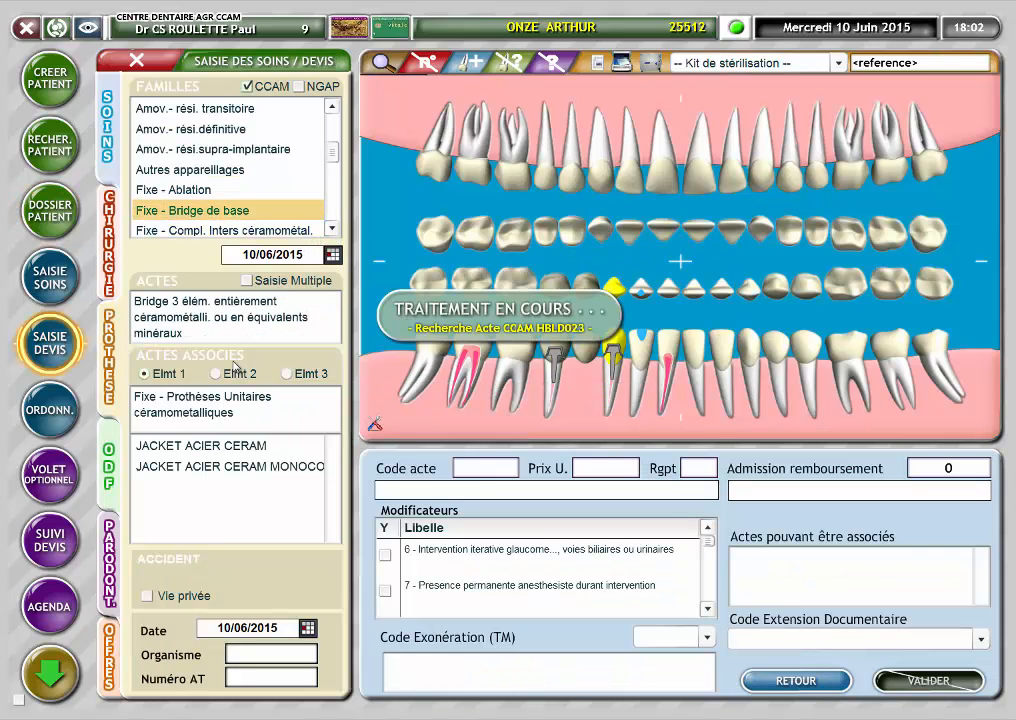
click(225, 447)
click(628, 172)
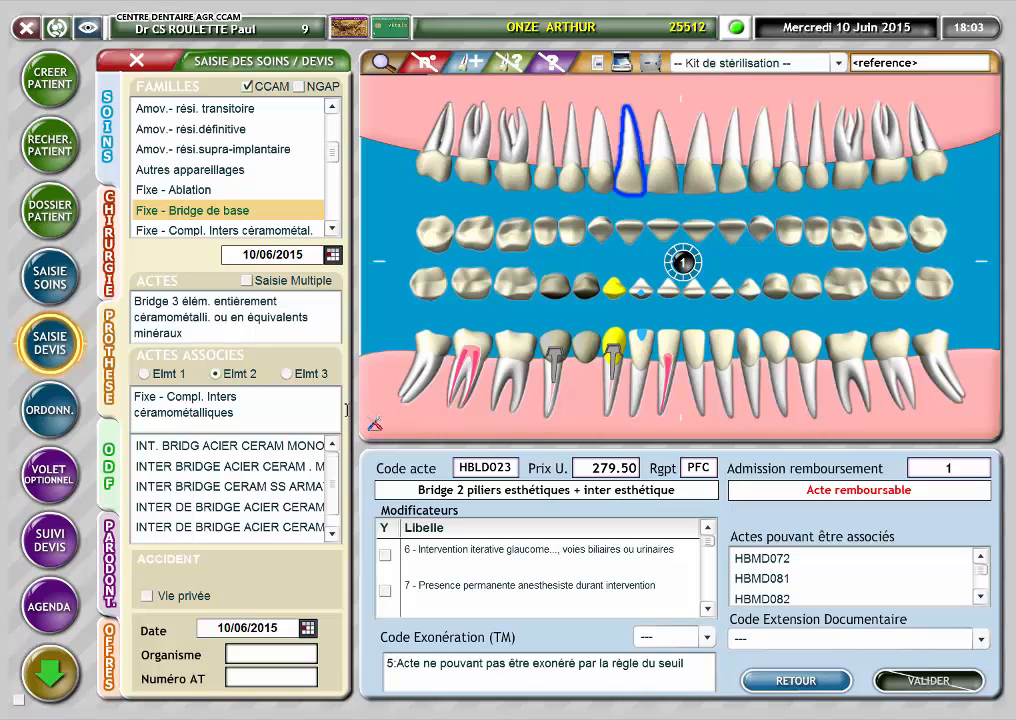
Complete the bridge with INTER BRIDGE ACIER CERAM . MFP on tooth 11 and JACKET ACIER CERAM on tooth 21
click(245, 465)
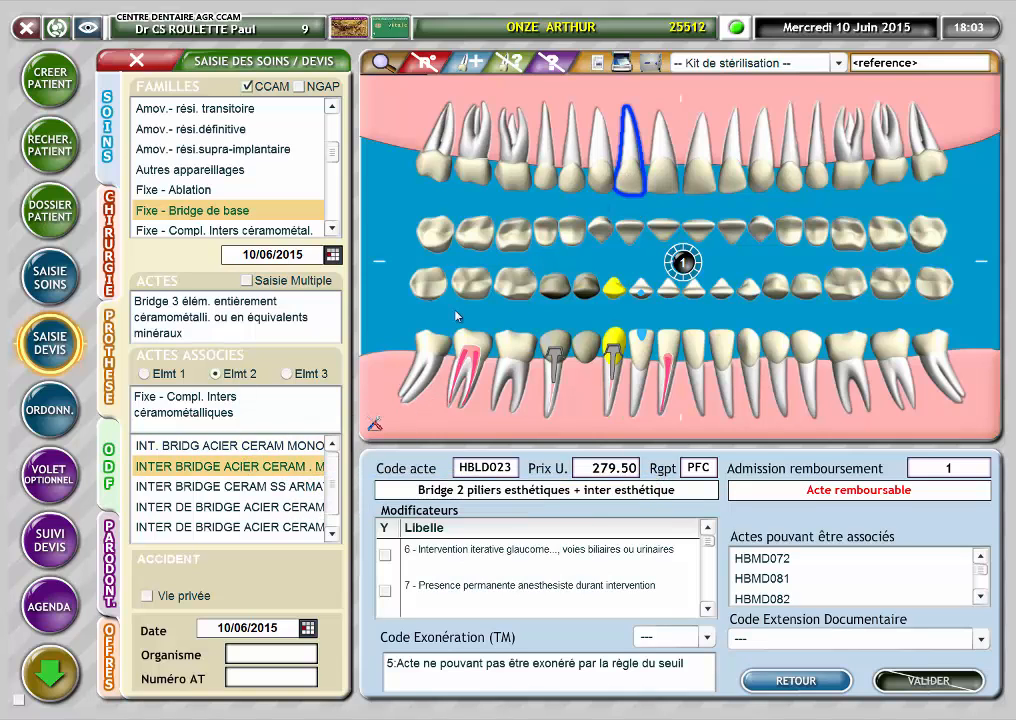
click(658, 172)
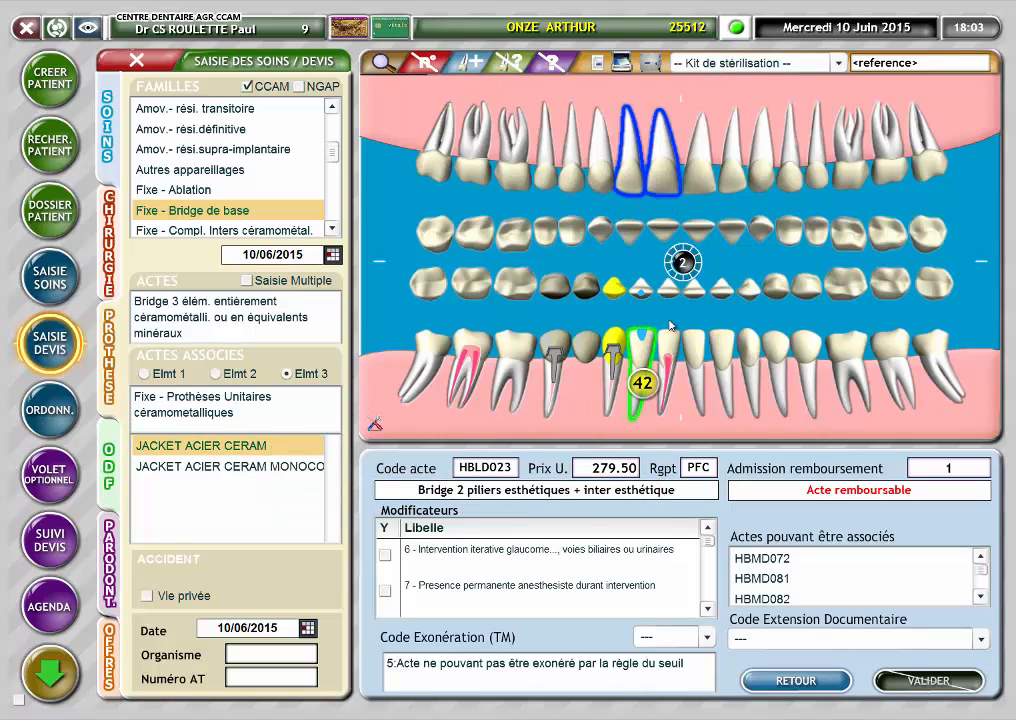
click(697, 188)
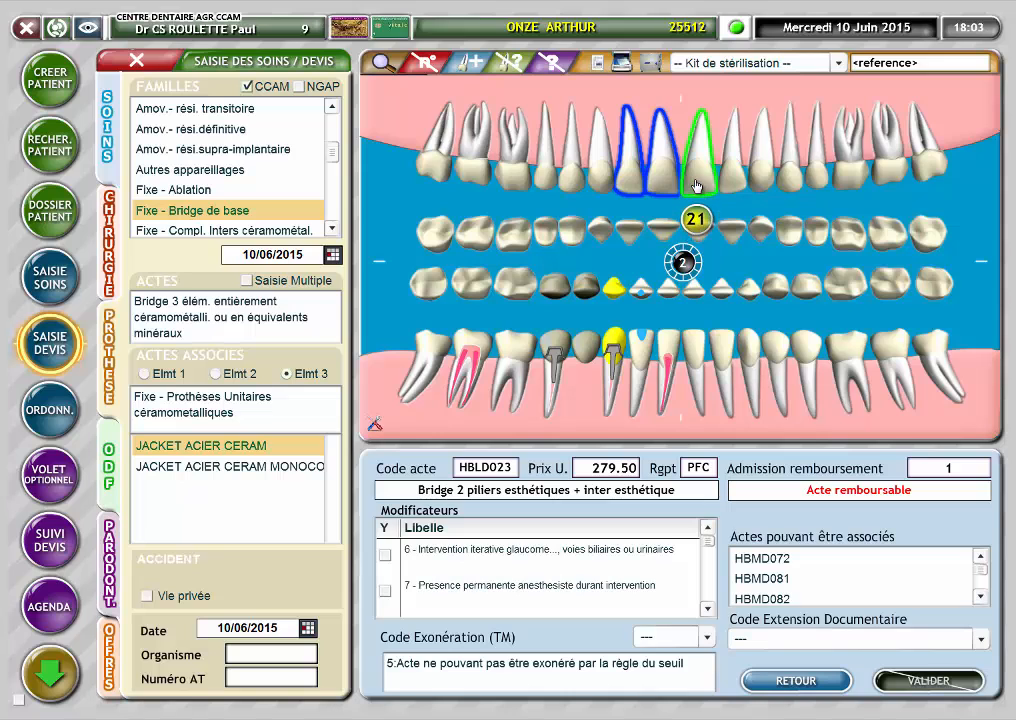
click(684, 263)
Save the bridge quote, display its detail with the third-party payment shares, and return to the patient file
click(429, 576)
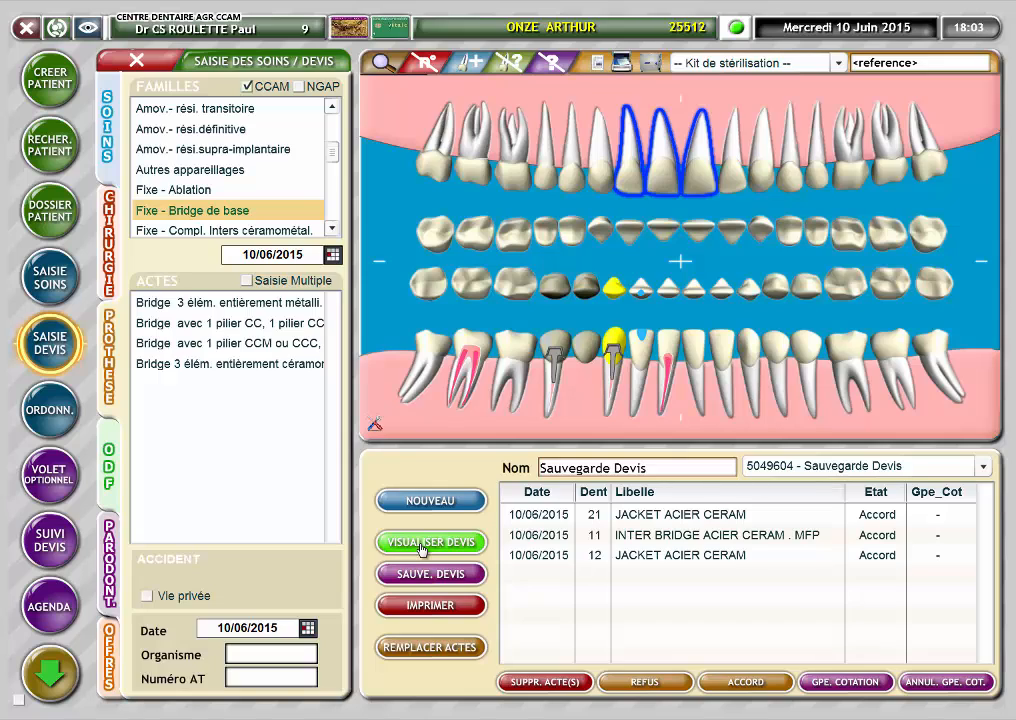
click(424, 543)
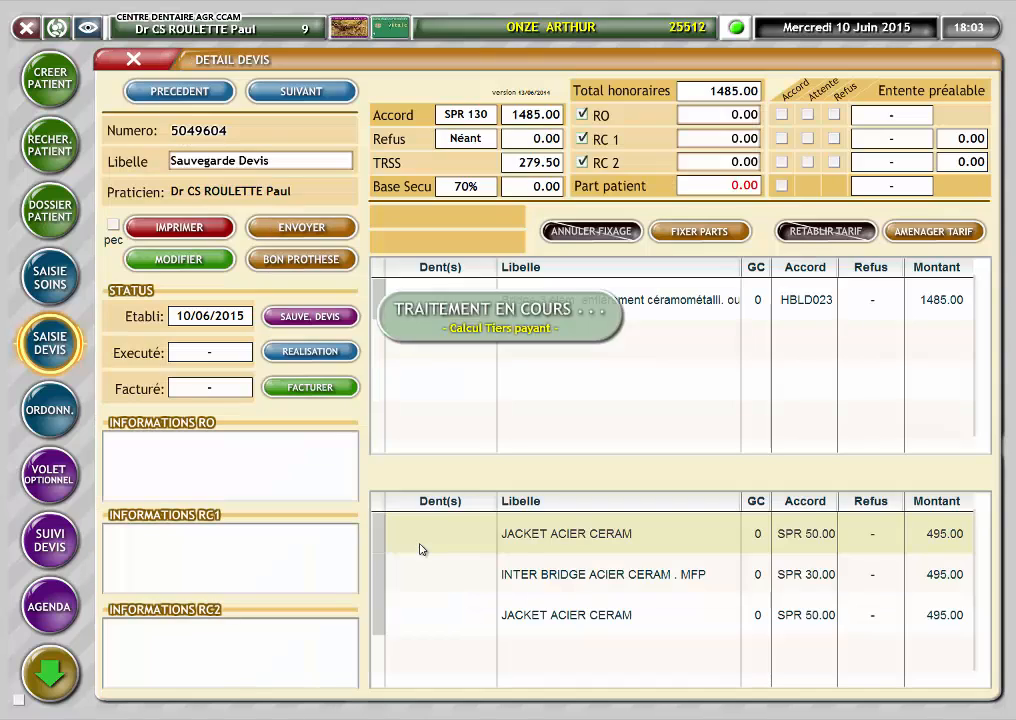
click(133, 63)
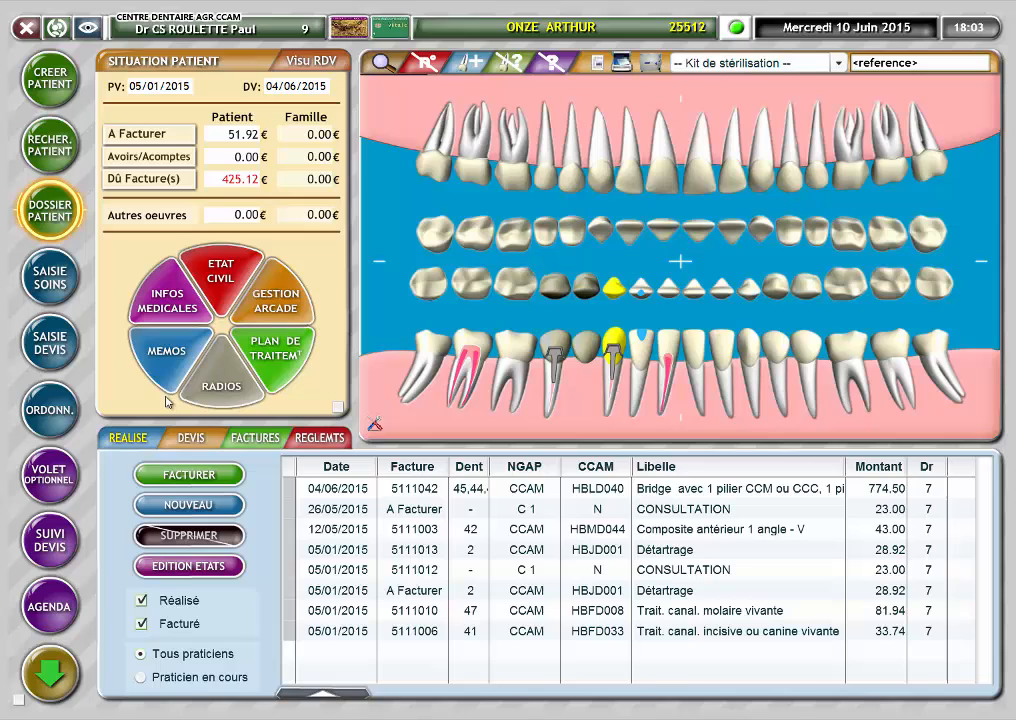
Execute the 10/06/2015 bridge quote from the patient's quote list and open its billing statement
click(189, 441)
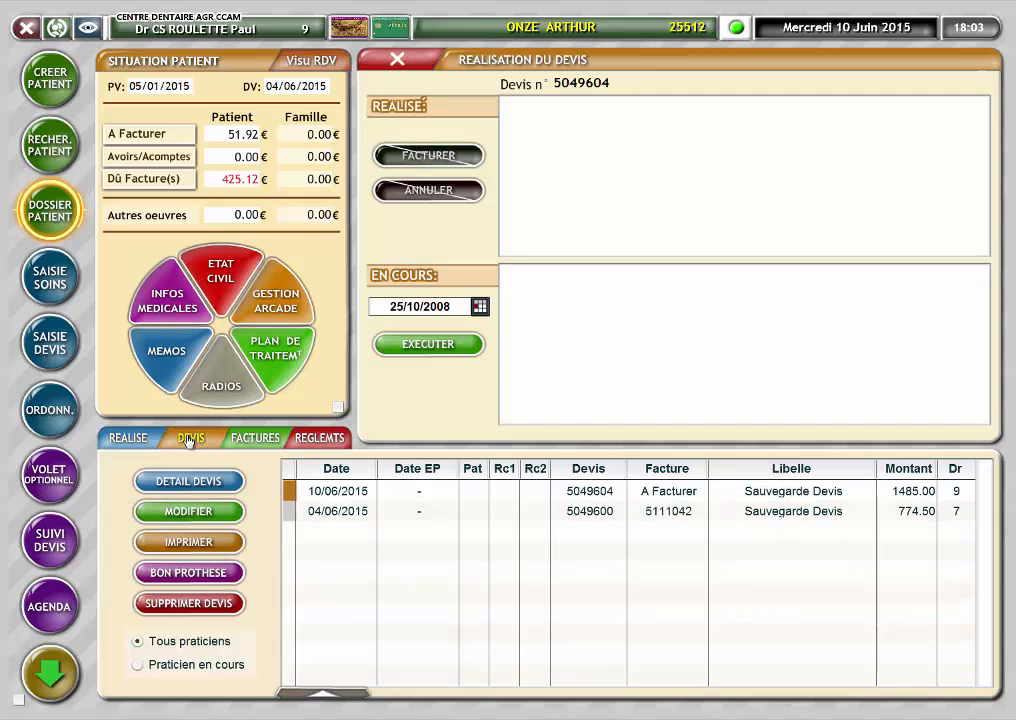
click(430, 345)
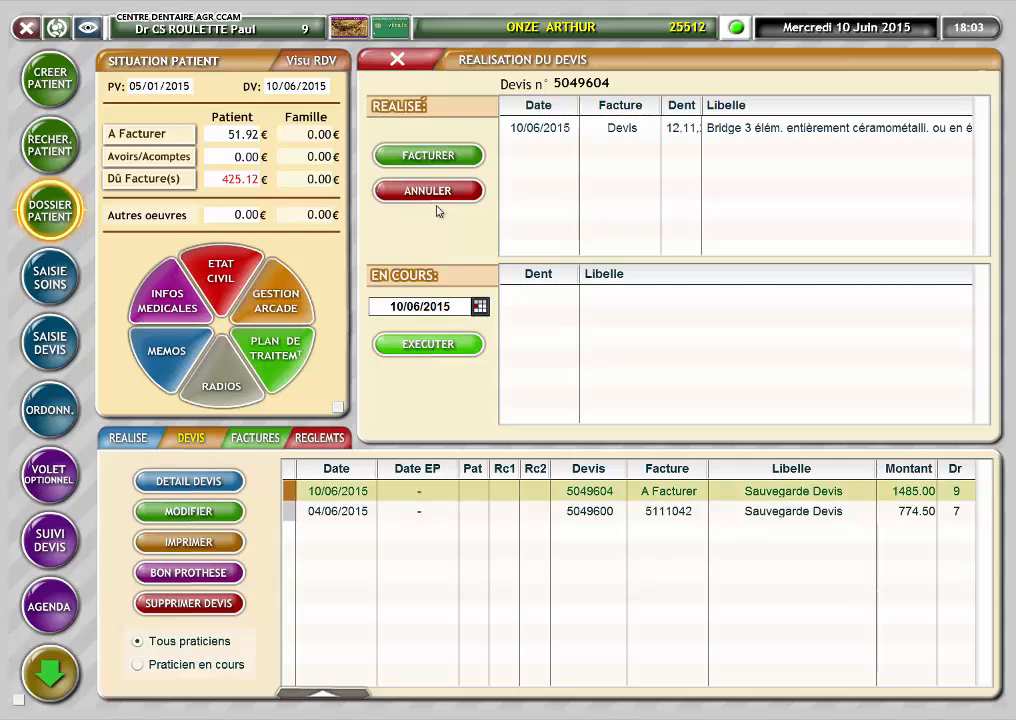
click(433, 157)
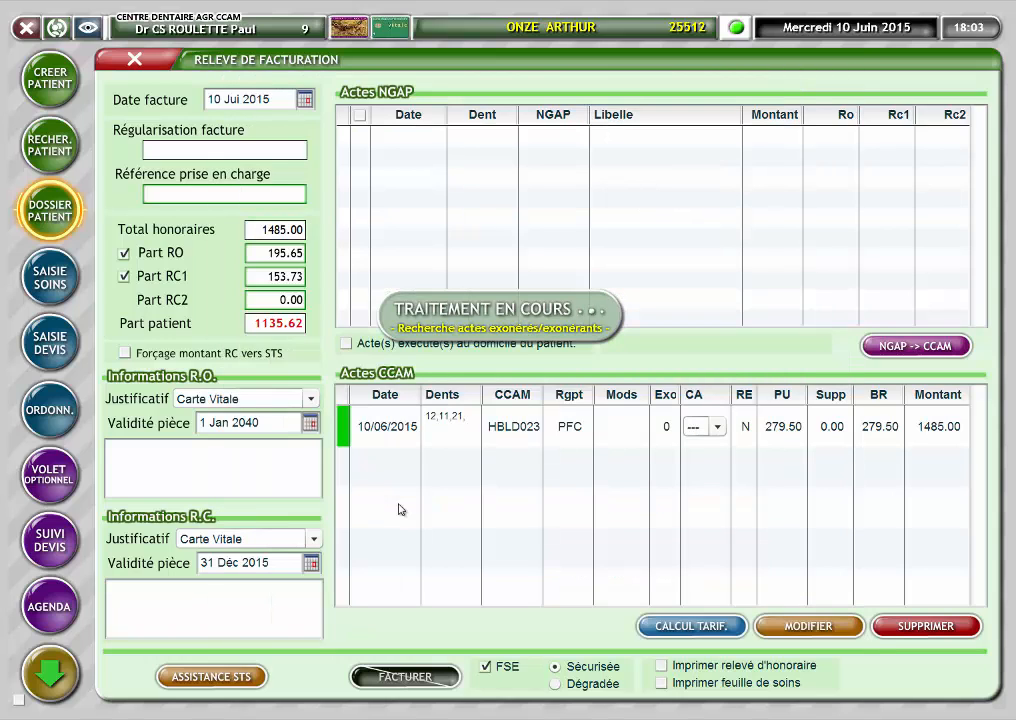
Invoice the HBLD023 bridge as a secured FSE, validate the STS third-party payment calculation, and close the care sheet
click(403, 678)
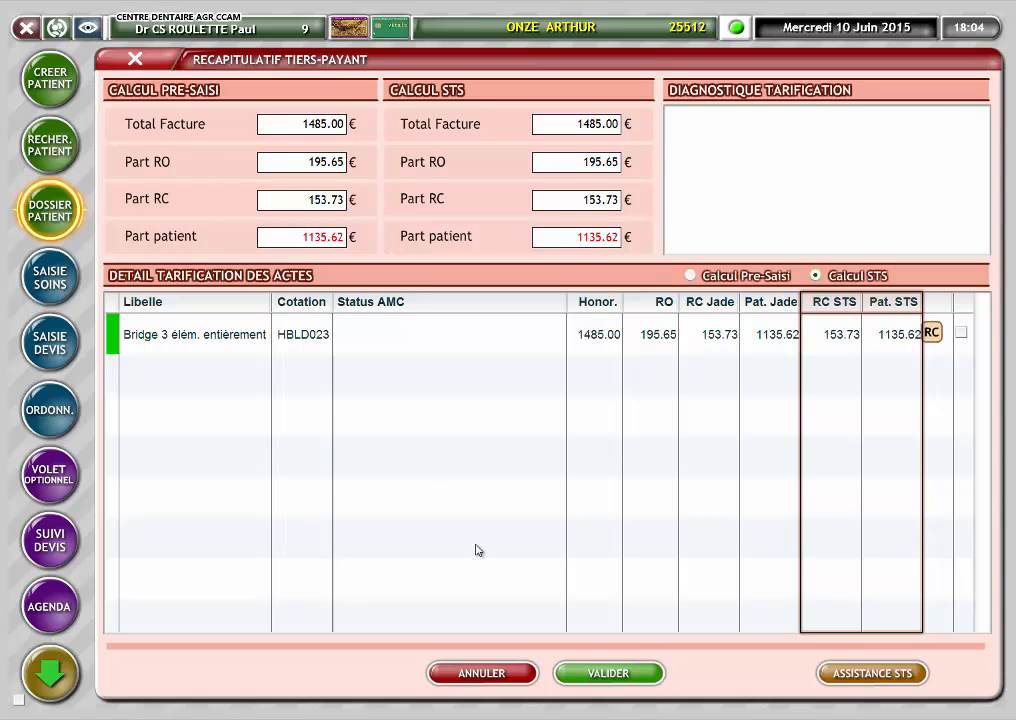
click(599, 678)
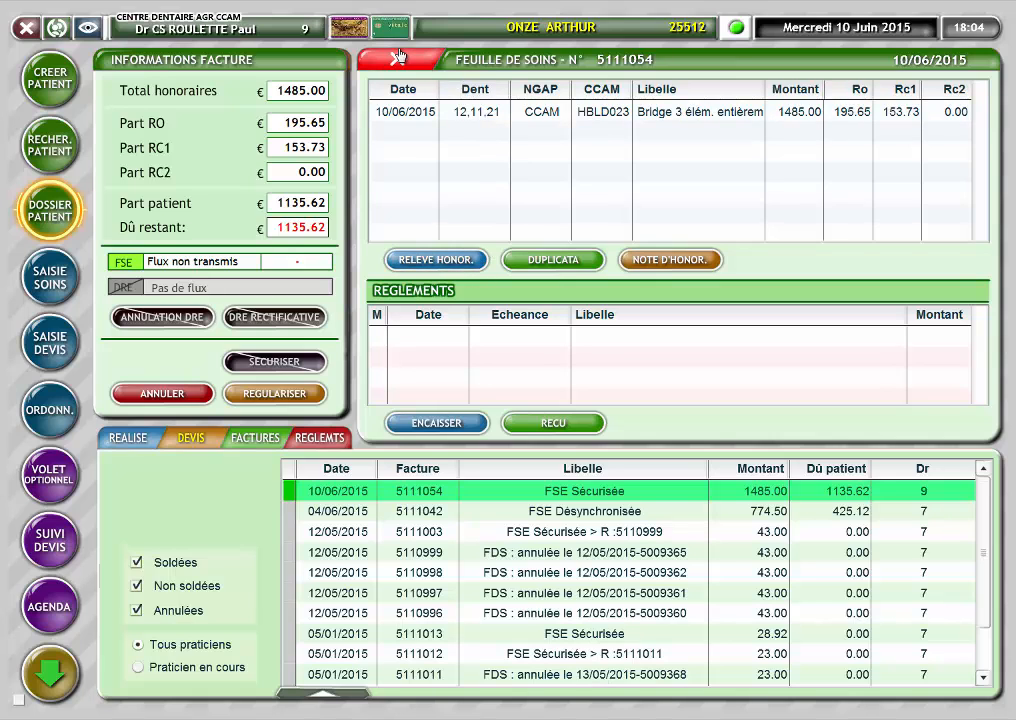
click(398, 56)
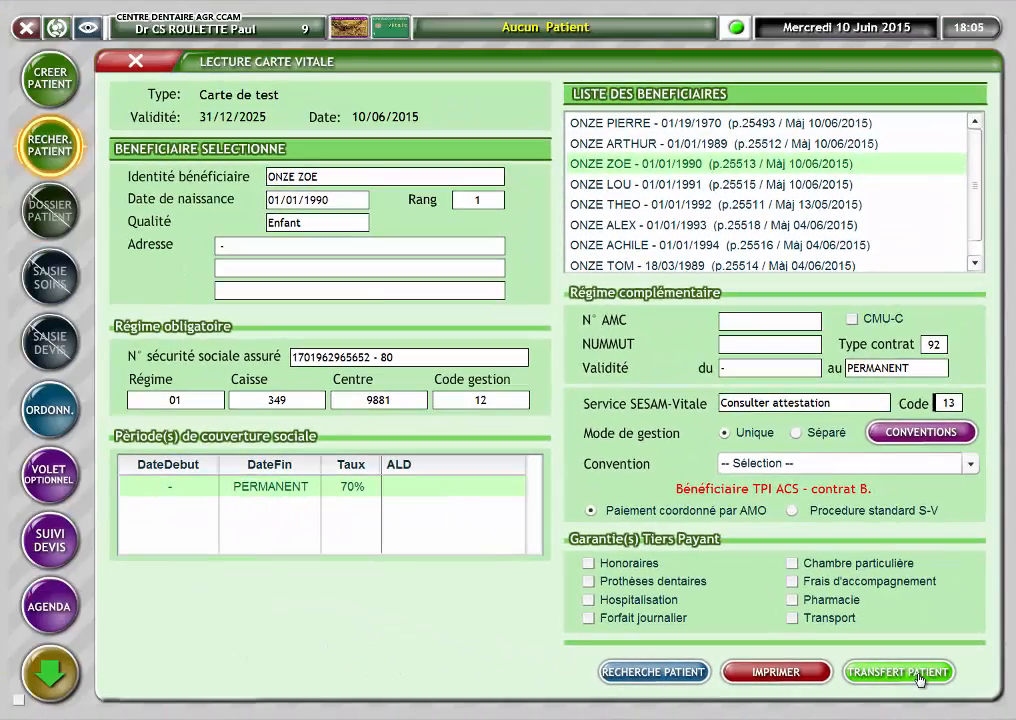
Load the ACS contract B beneficiary from the Carte Vitale and validate the patient's civil status and coverage
click(868, 650)
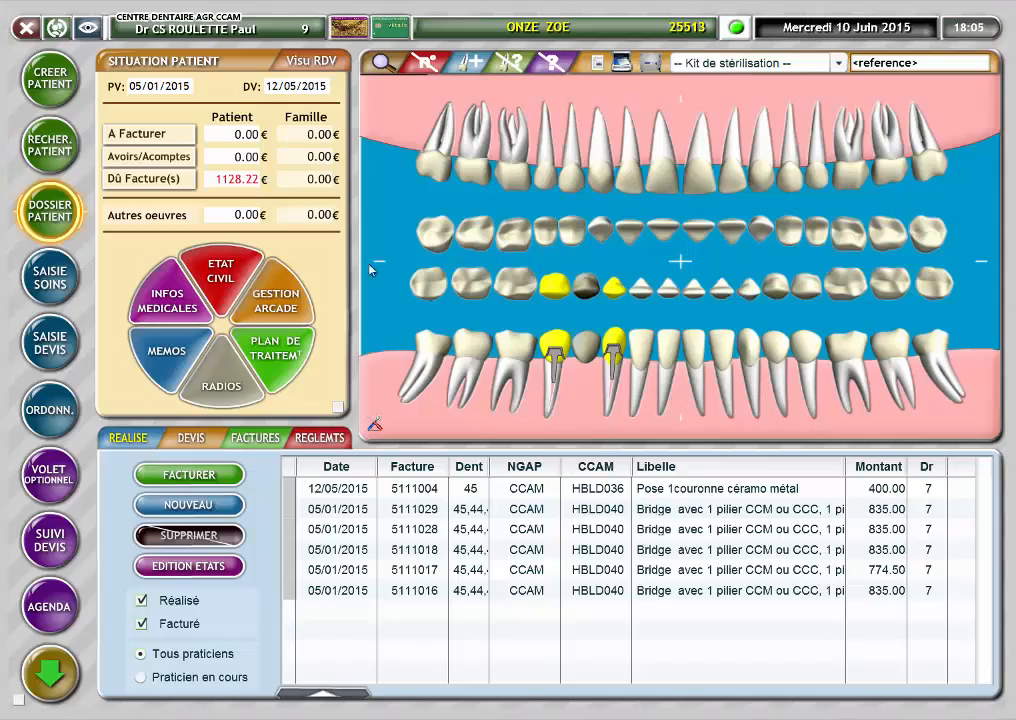
click(230, 267)
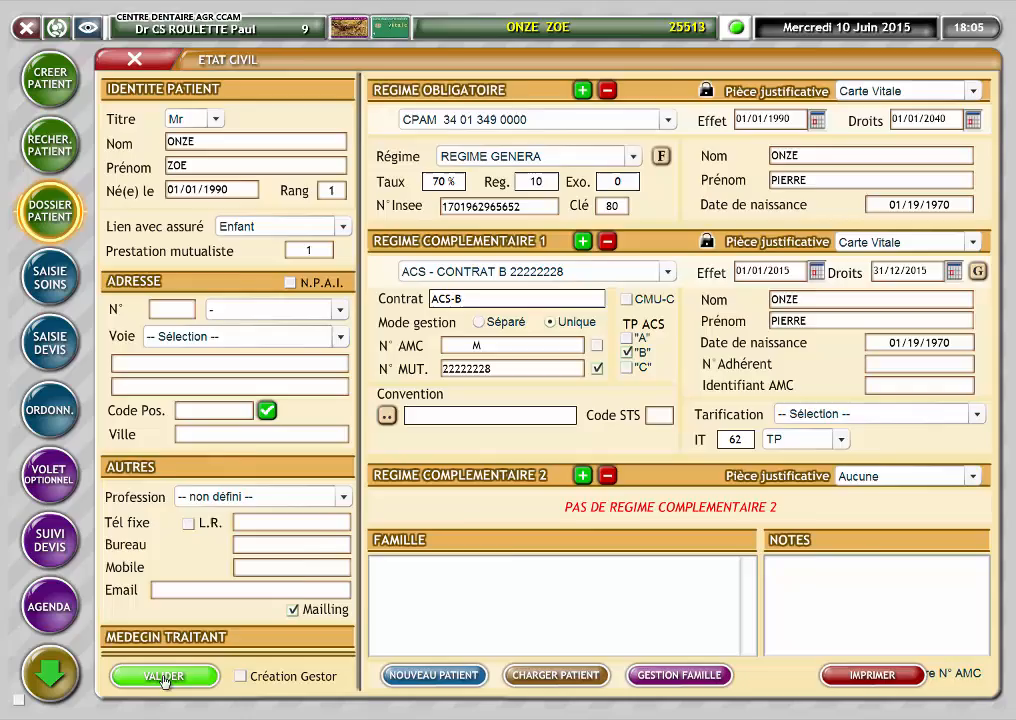
click(163, 676)
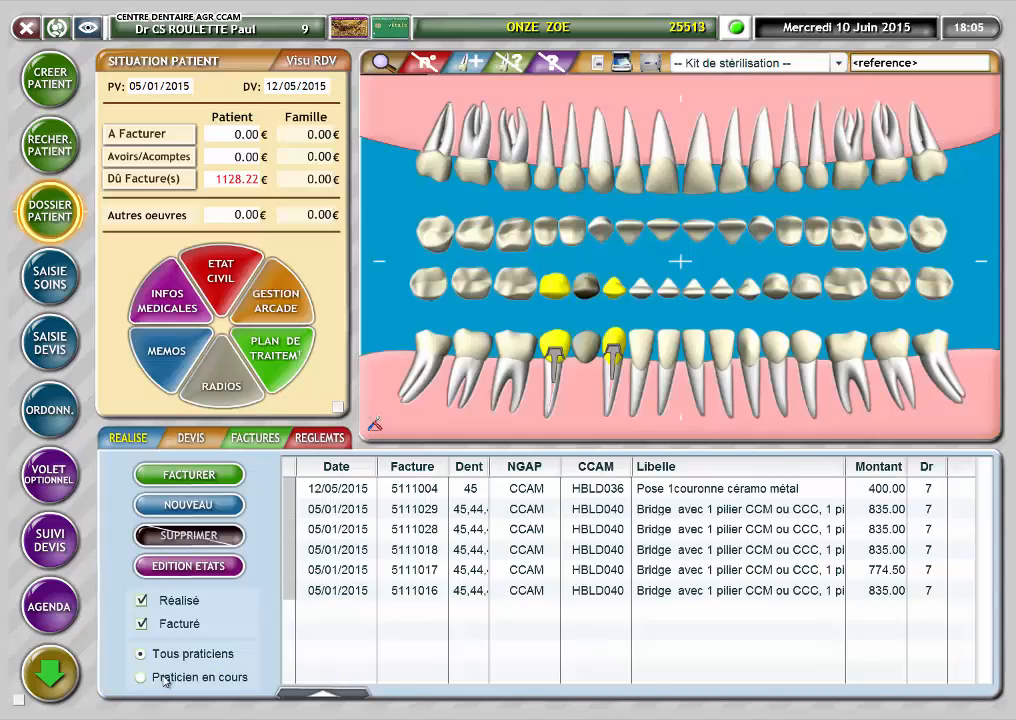
Quote the ceramometallic bridge on teeth 12, 11 and 21, then invoice it as a secured FSE with the STS third-party calculation
click(62, 352)
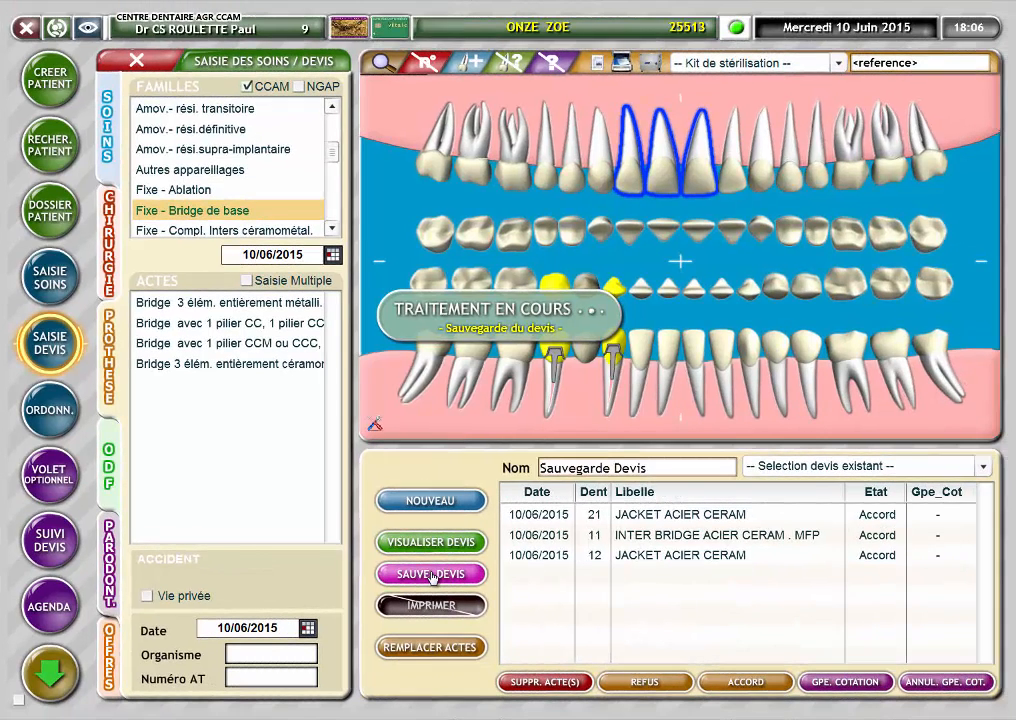
click(432, 542)
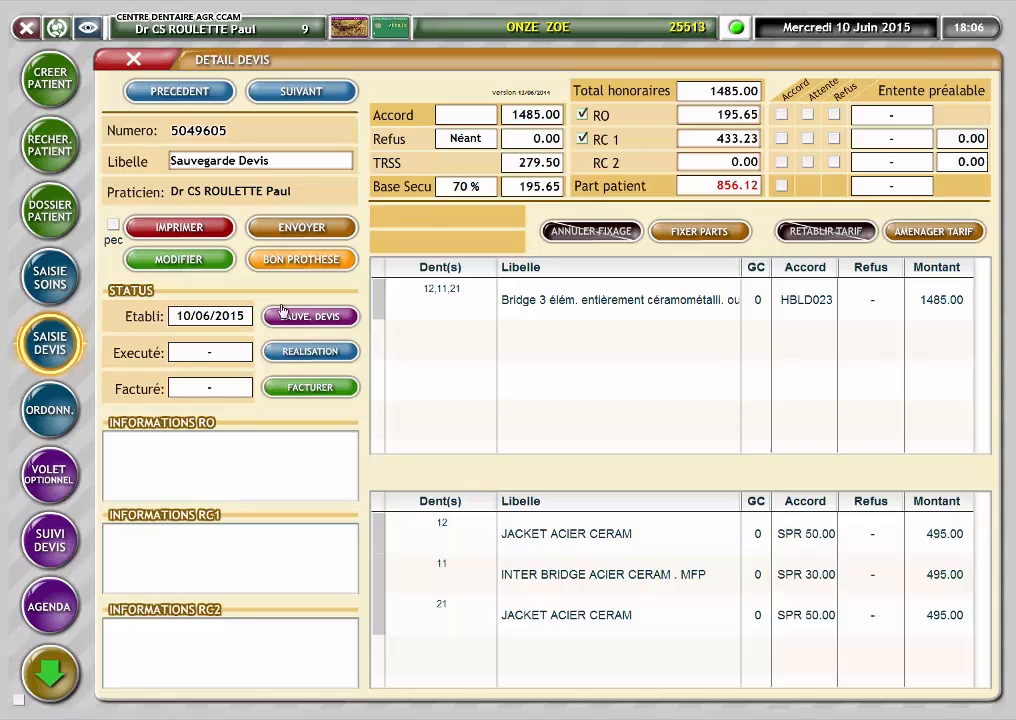
click(308, 388)
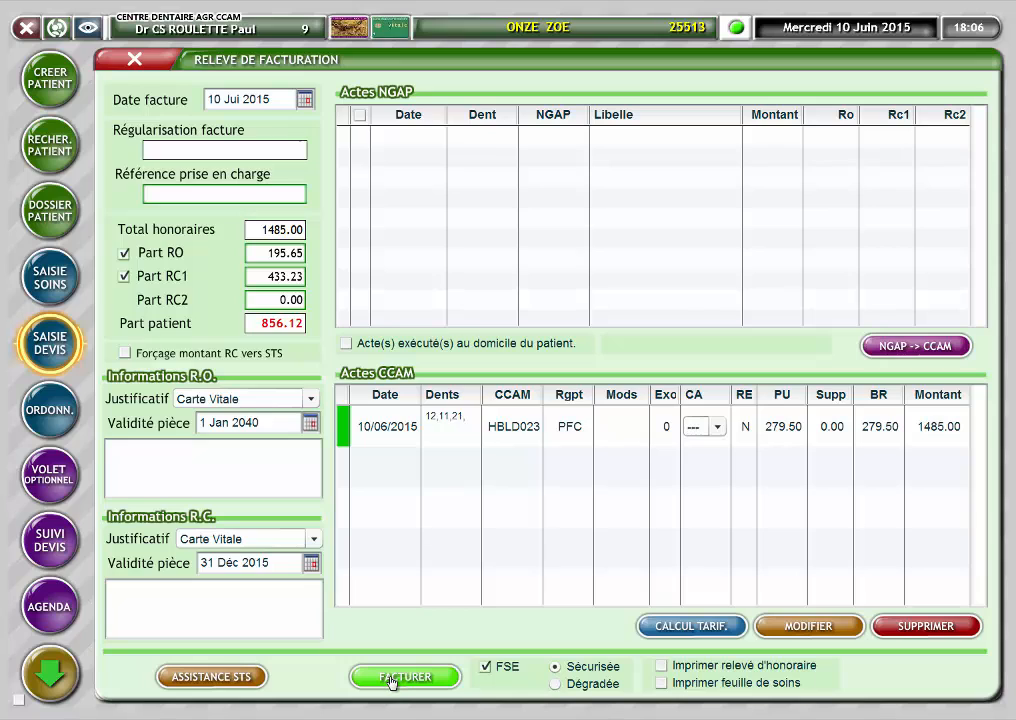
click(390, 680)
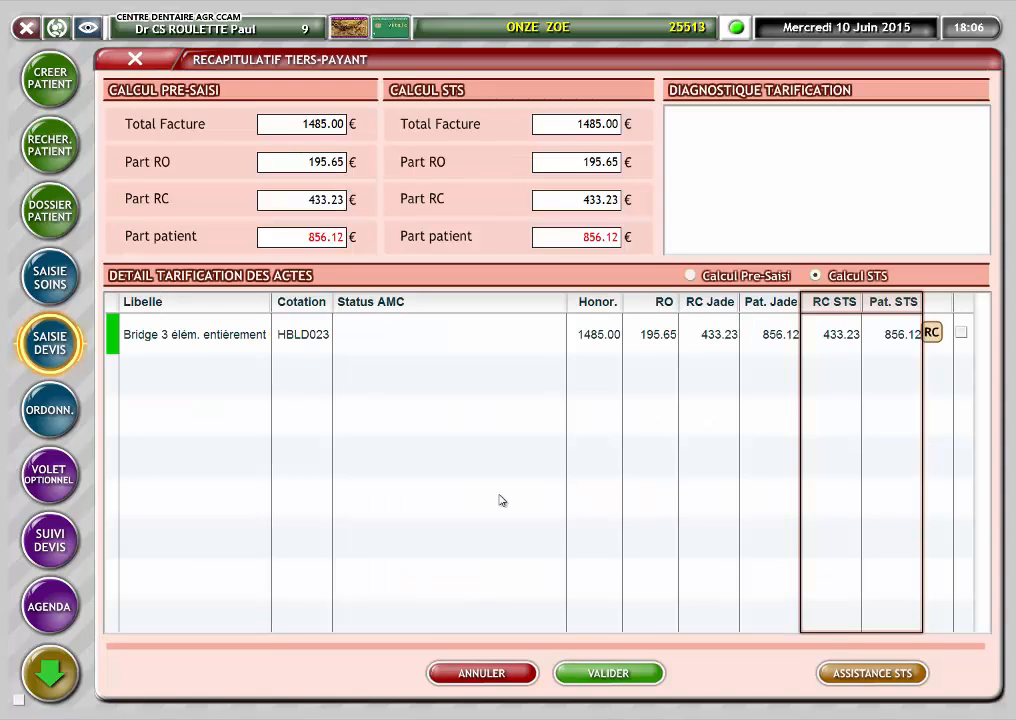
click(609, 675)
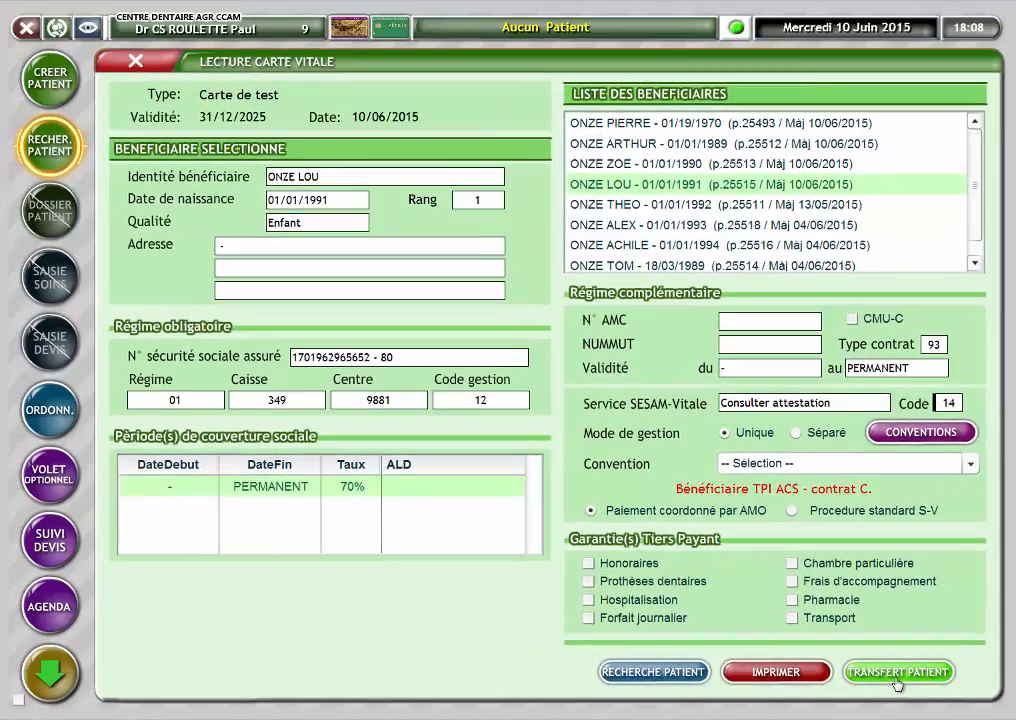
Load the ACS contract C beneficiary and save a quote for the bridge on teeth 12, 11 and 21, displaying its detail
click(897, 673)
click(50, 343)
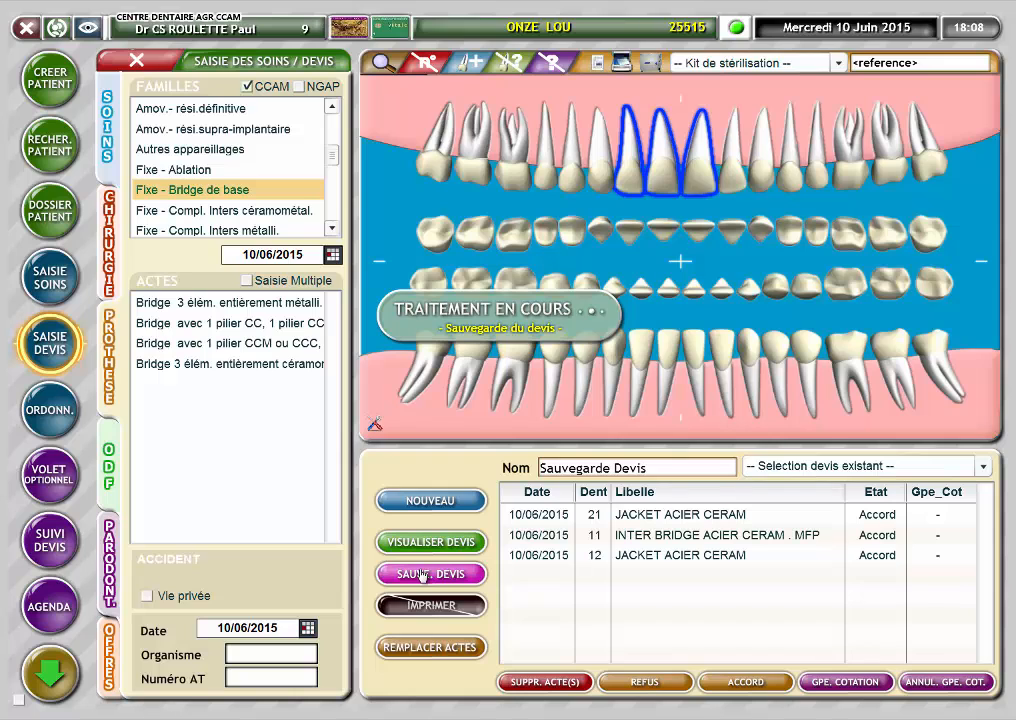
click(430, 545)
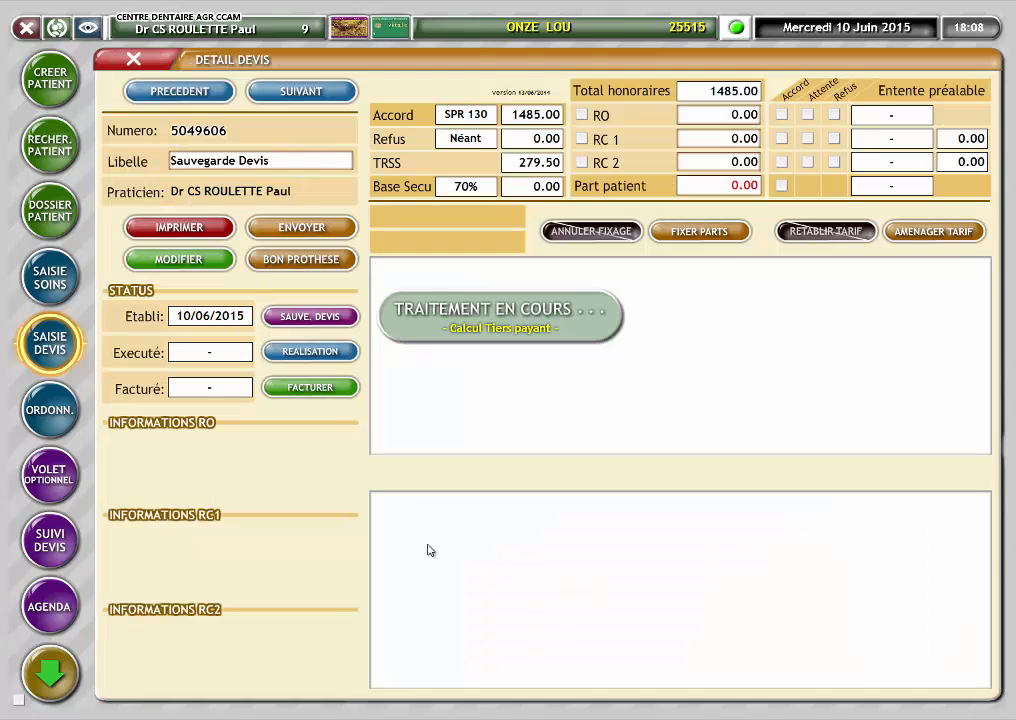
Invoice the contract C patient's bridge quote and validate the STS third-party payment calculation
click(311, 387)
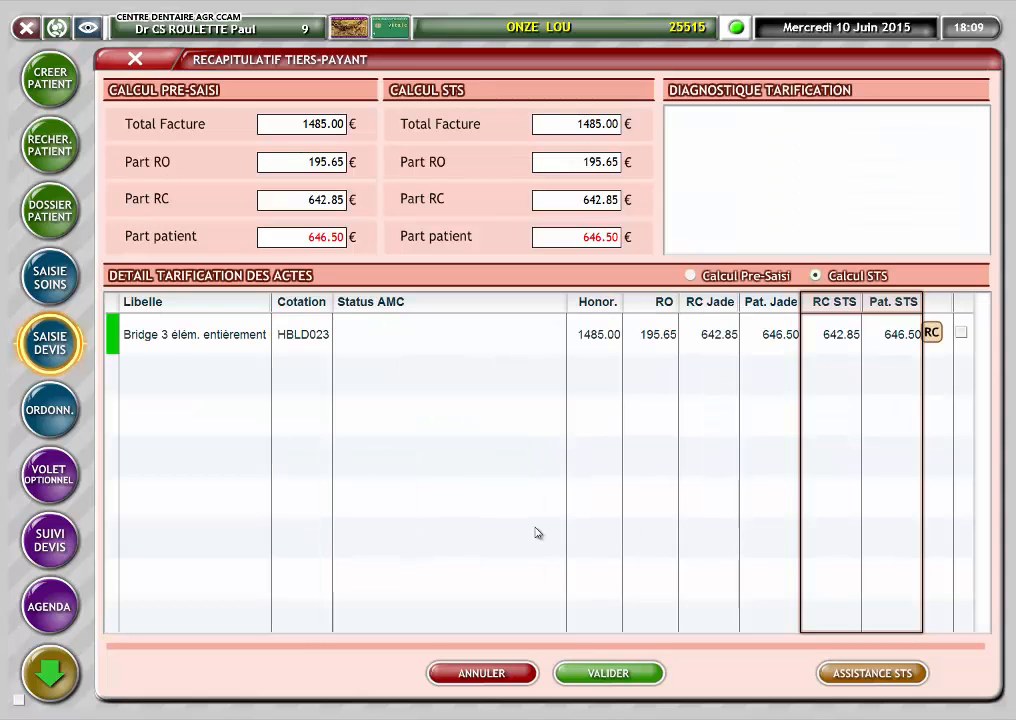
click(631, 677)
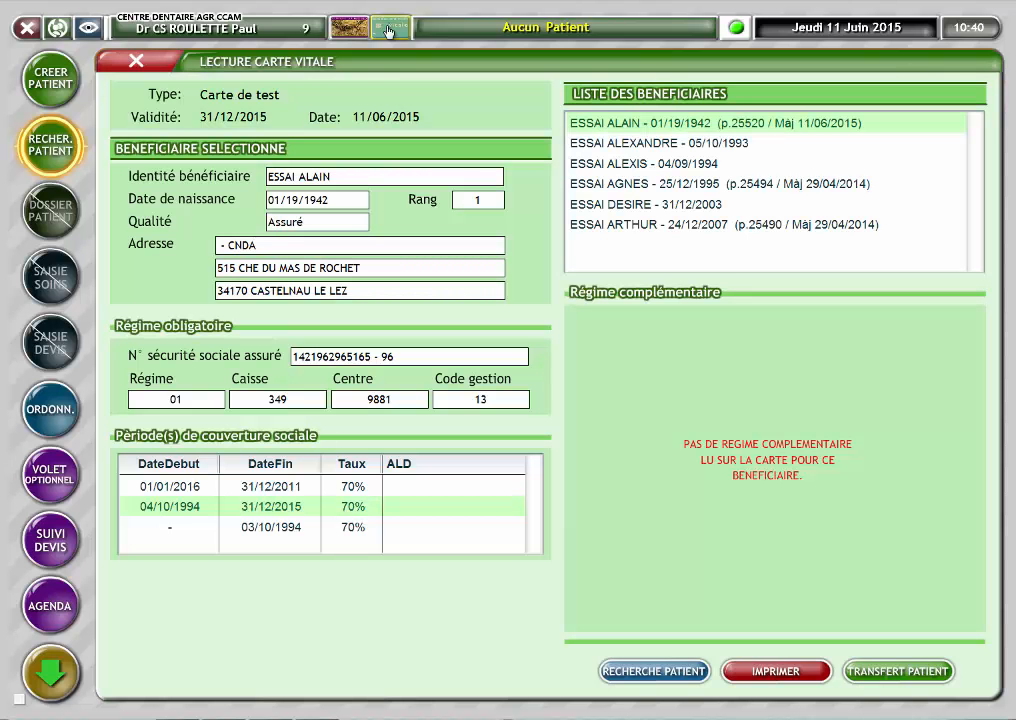
Load the insured patient from the Carte Vitale and add a first complementary scheme with Attestation as supporting document
click(906, 668)
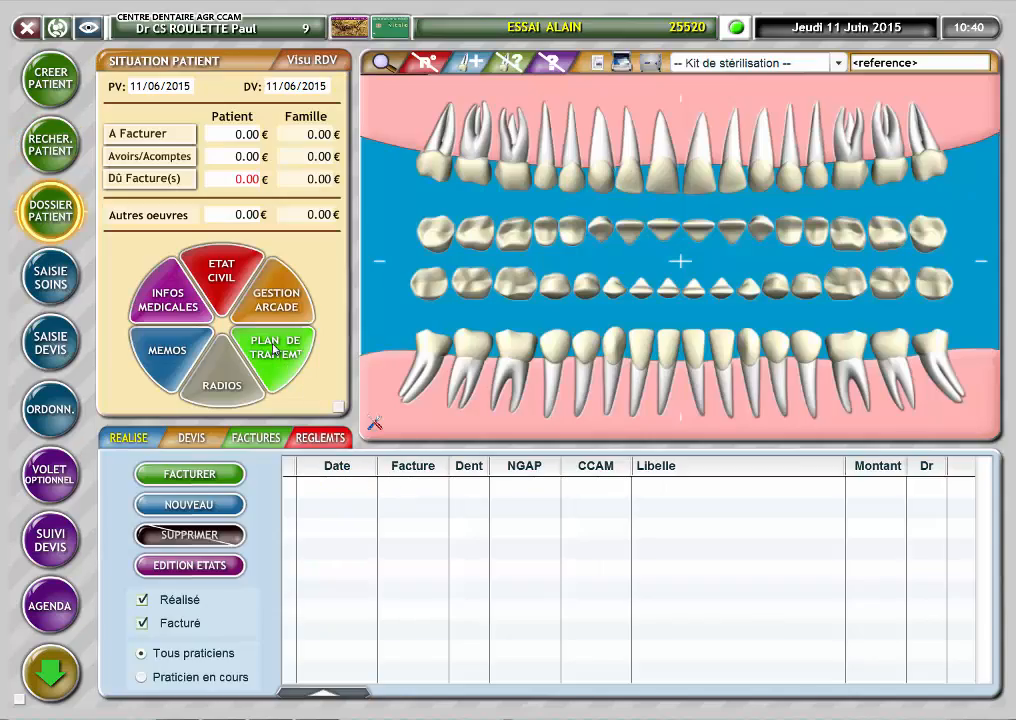
click(230, 283)
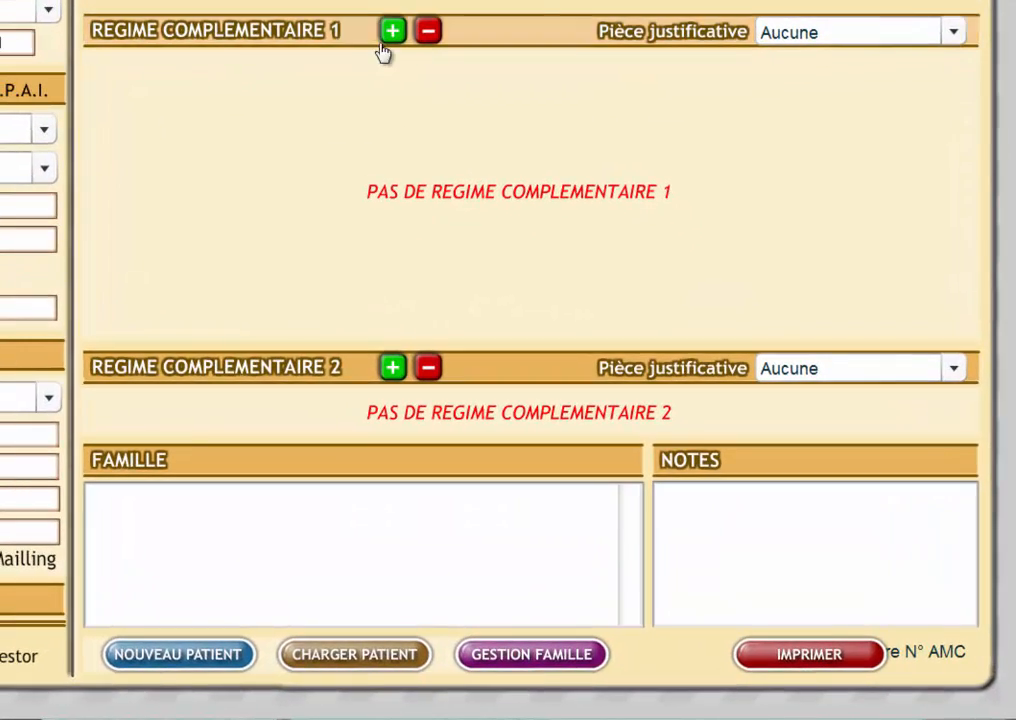
click(392, 32)
click(950, 29)
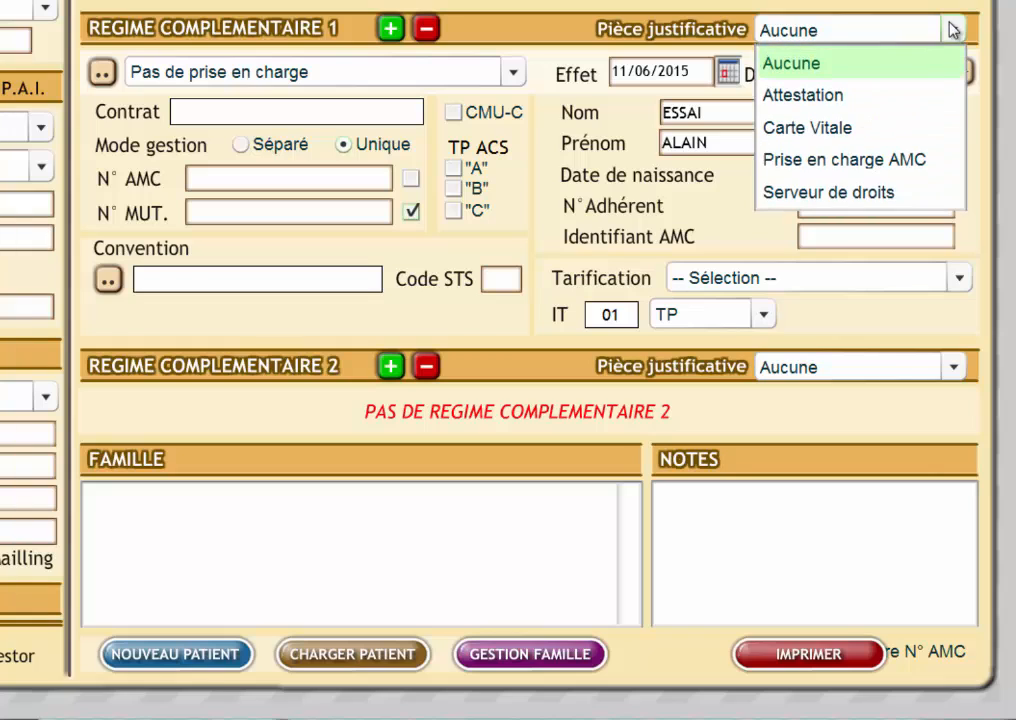
click(810, 95)
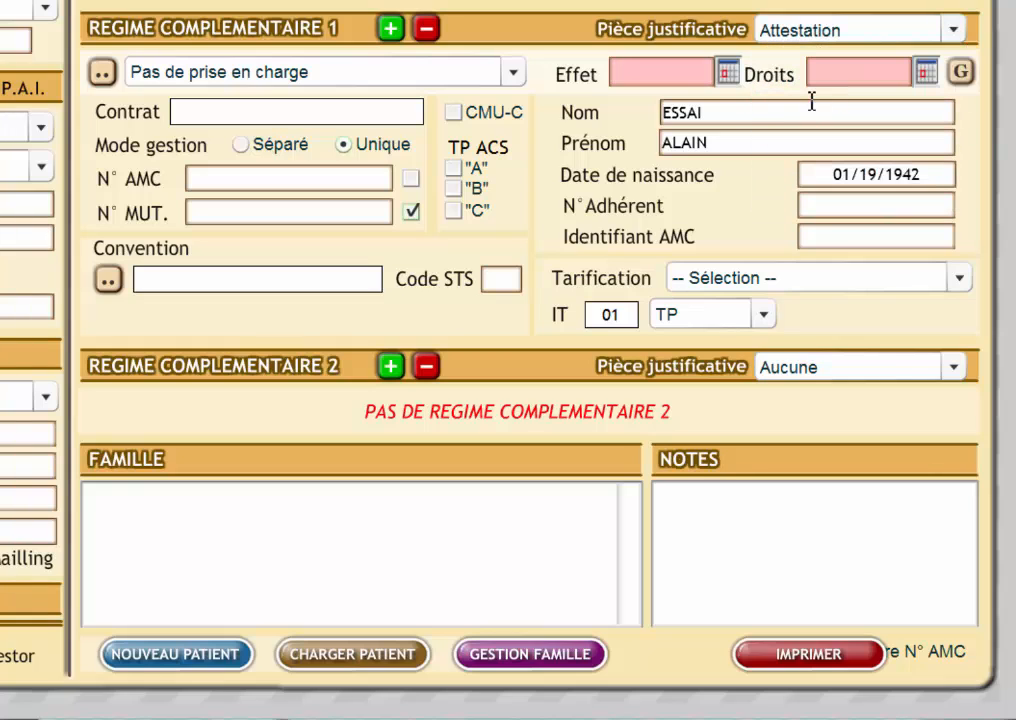
Set the complementary scheme's validity from 01/06/2015 to 31/05/2016, assign ACS contract B, and validate the patient's civil record
click(727, 72)
click(590, 175)
click(926, 71)
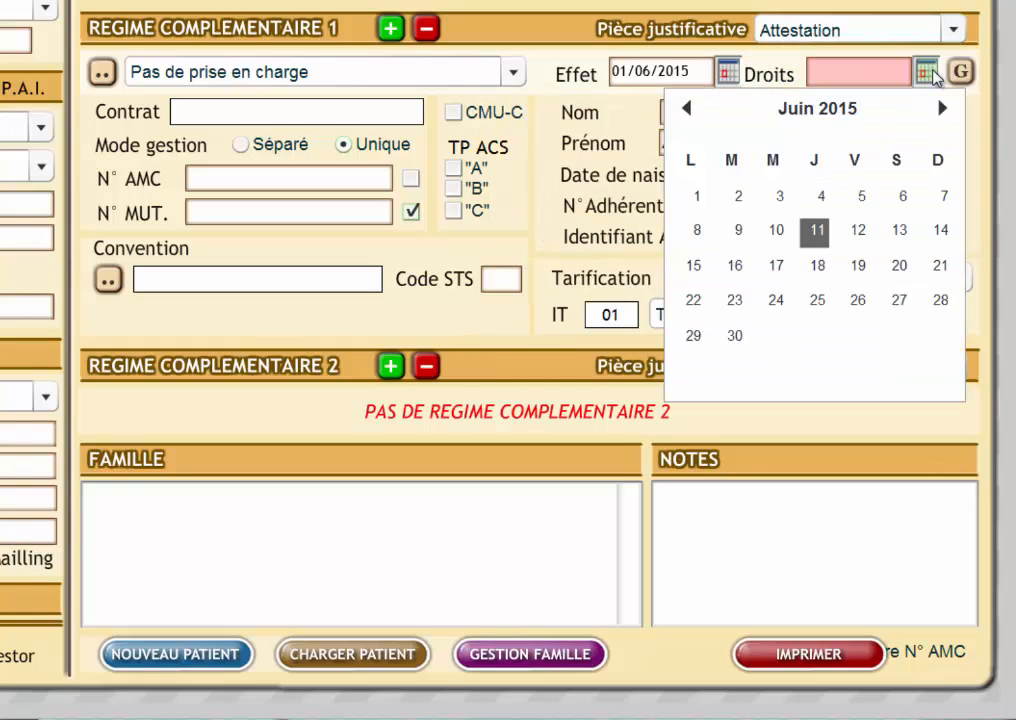
click(735, 371)
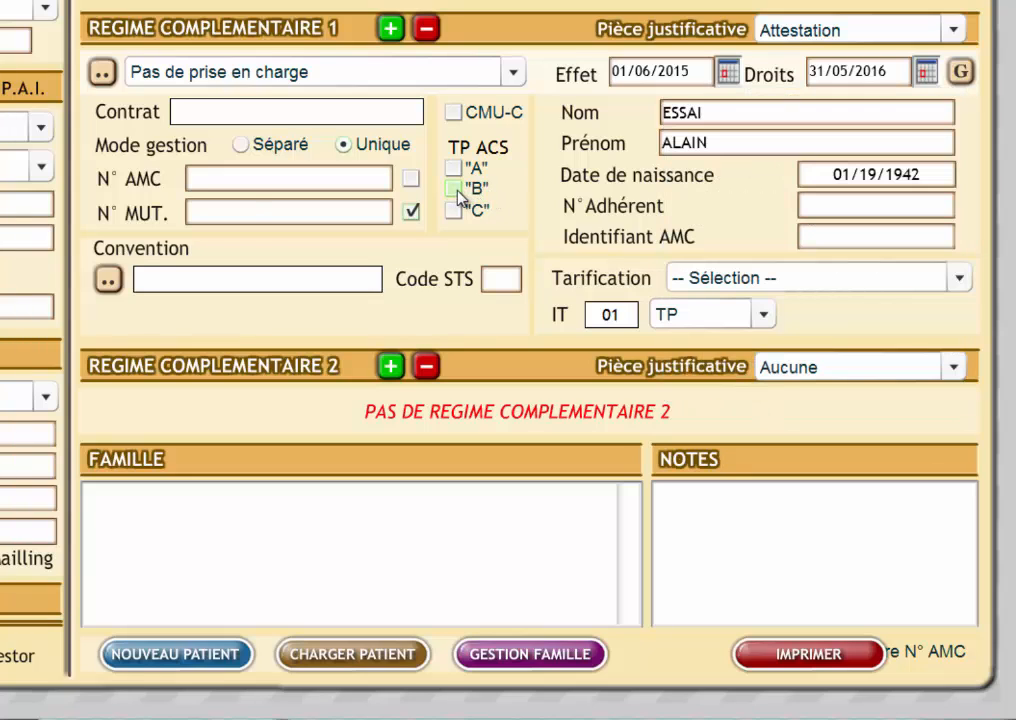
click(456, 190)
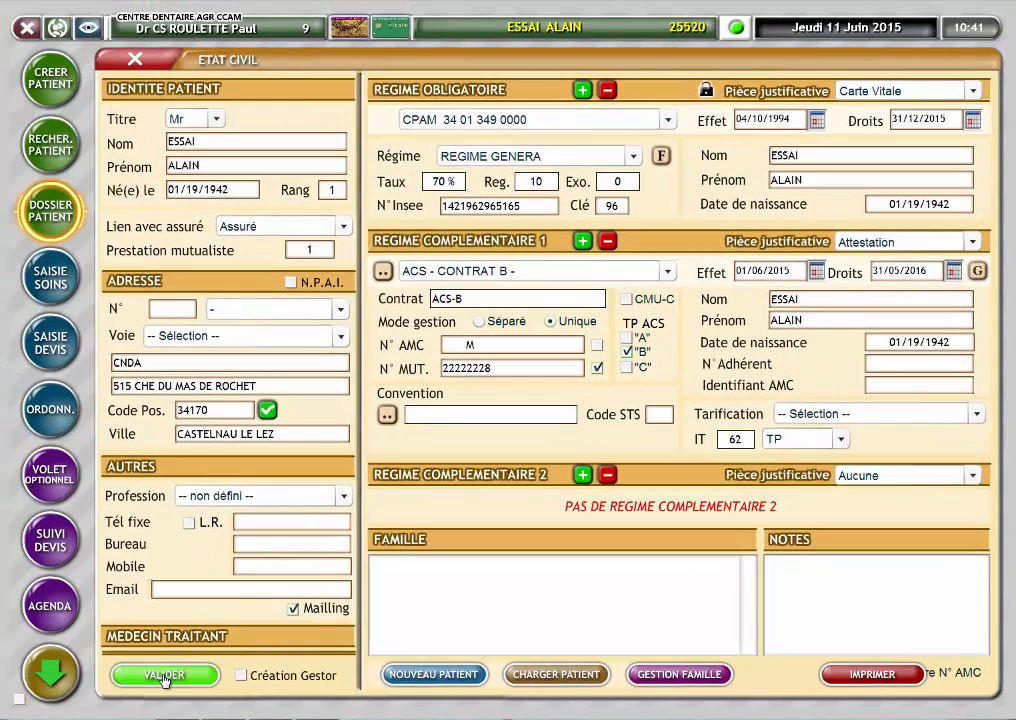
click(163, 676)
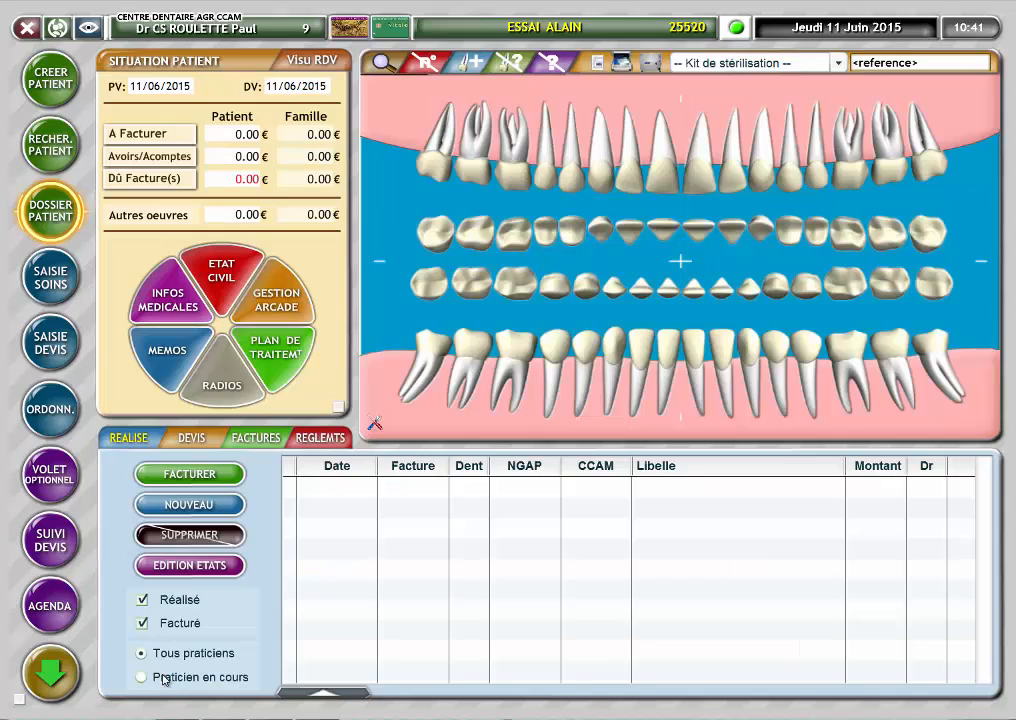
Create and save a quote for the ceramometallic bridge on teeth 12, 11 and 21, and display its detail
click(63, 344)
click(240, 196)
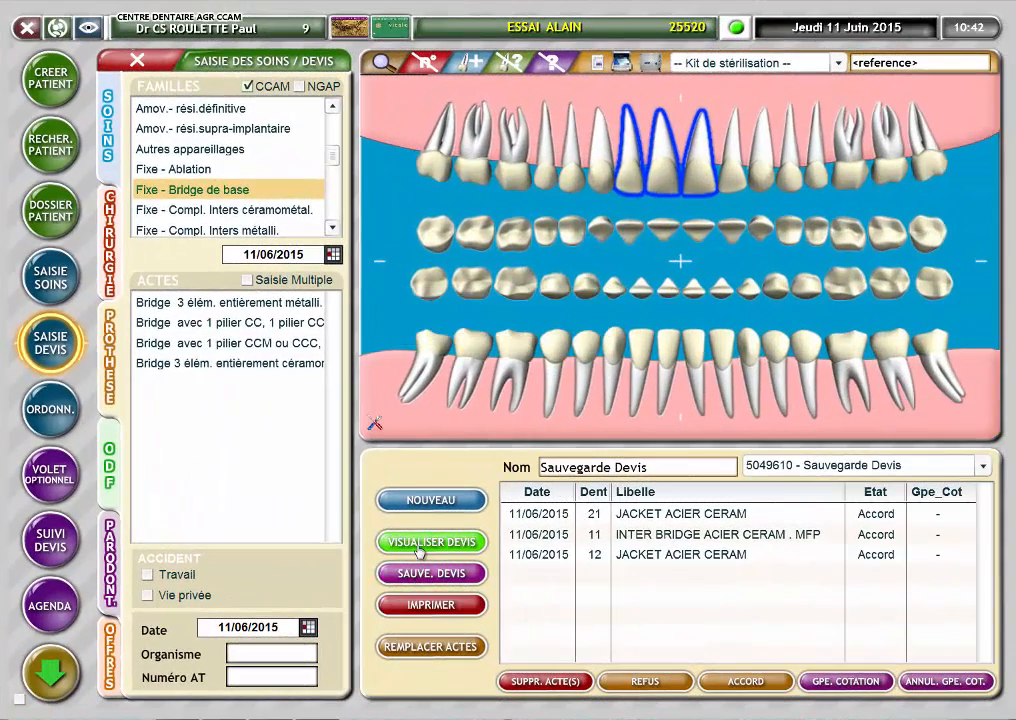
click(419, 548)
Invoice the bridge quote as a secured FSE, validate the STS third-party payment calculation, and close the invoice
click(326, 387)
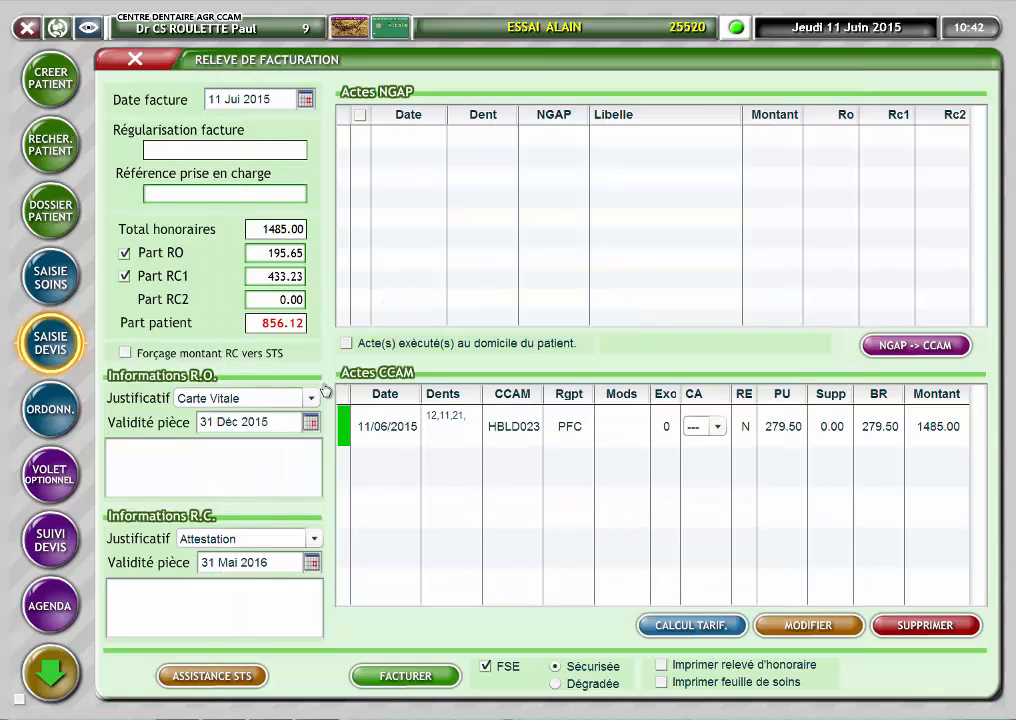
click(405, 676)
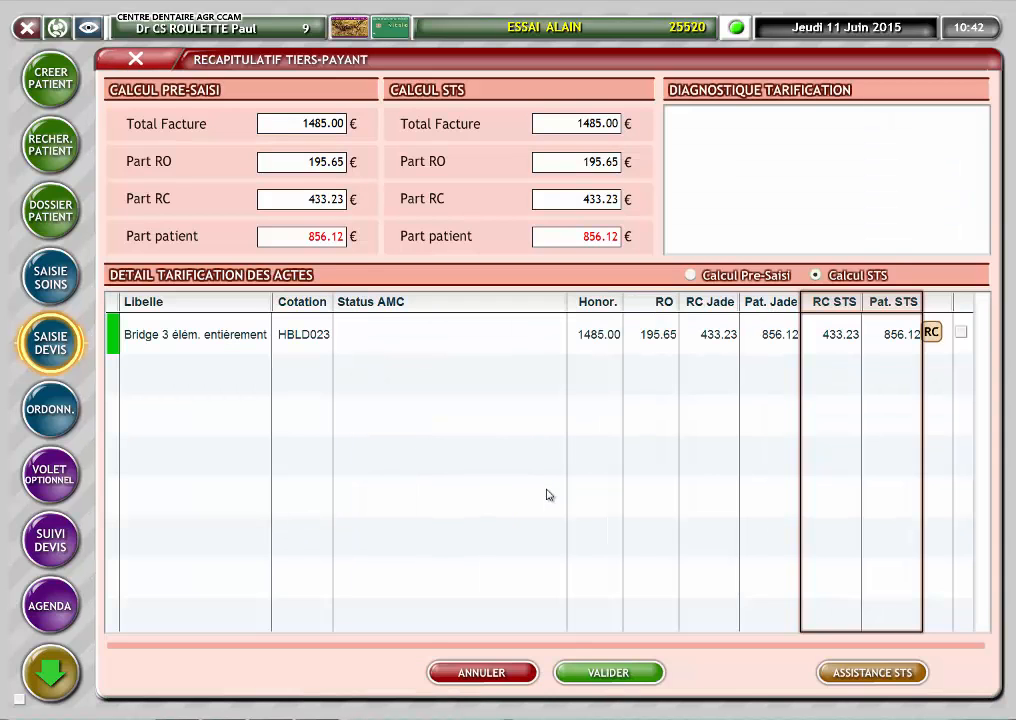
click(626, 673)
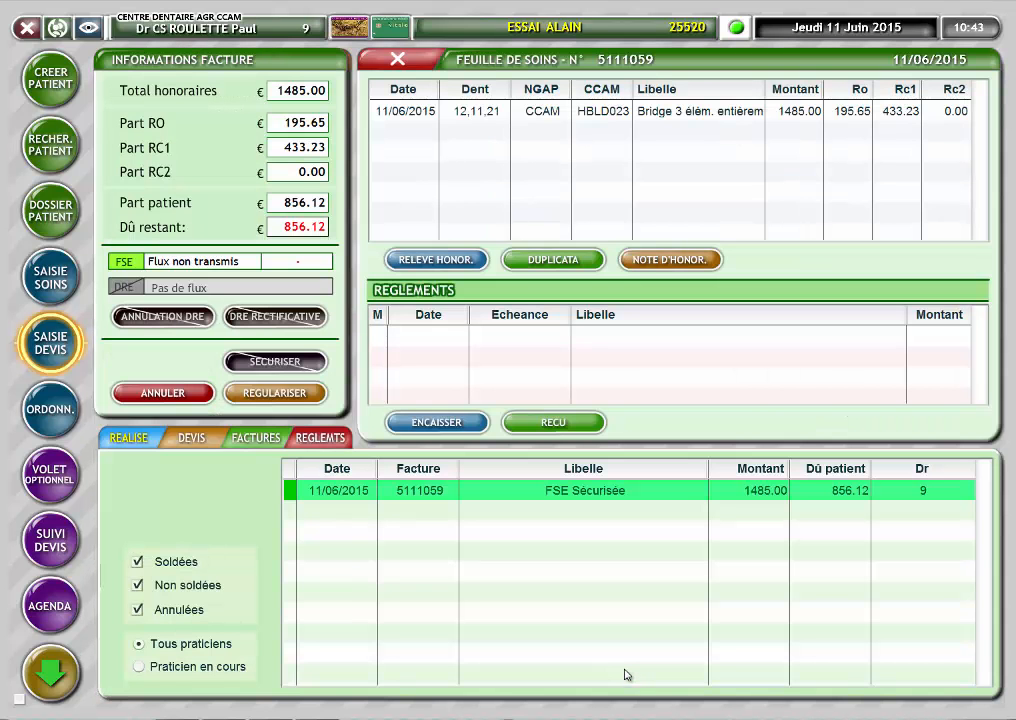
click(398, 60)
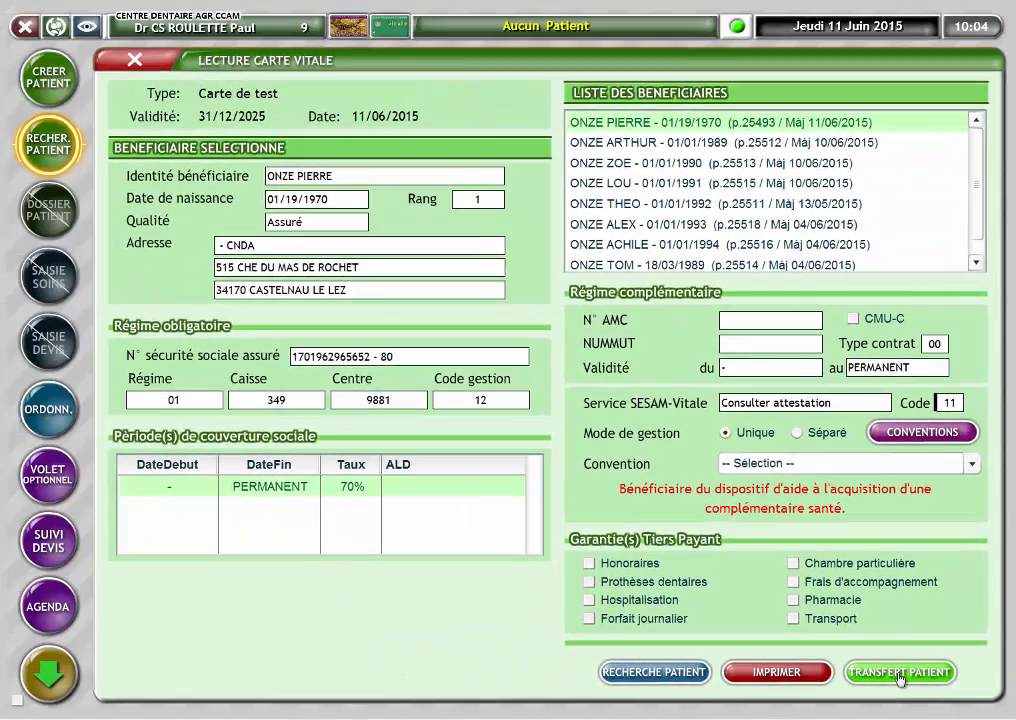
Load the insured beneficiary from the Carte Vitale and add a first complementary scheme with Attestation as supporting document
click(805, 645)
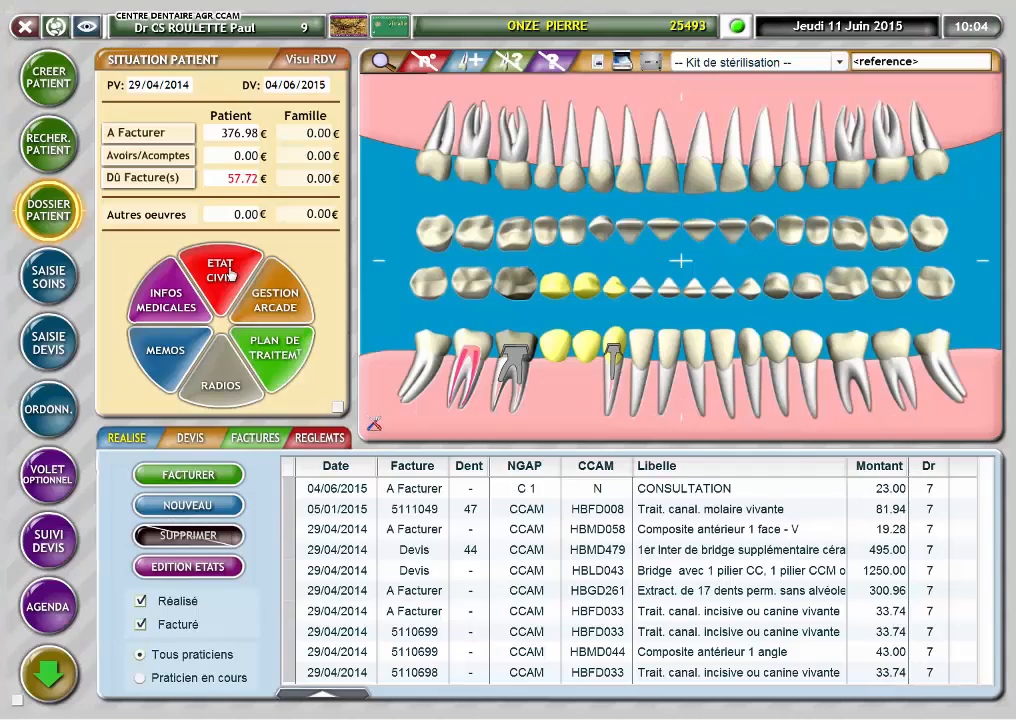
click(230, 273)
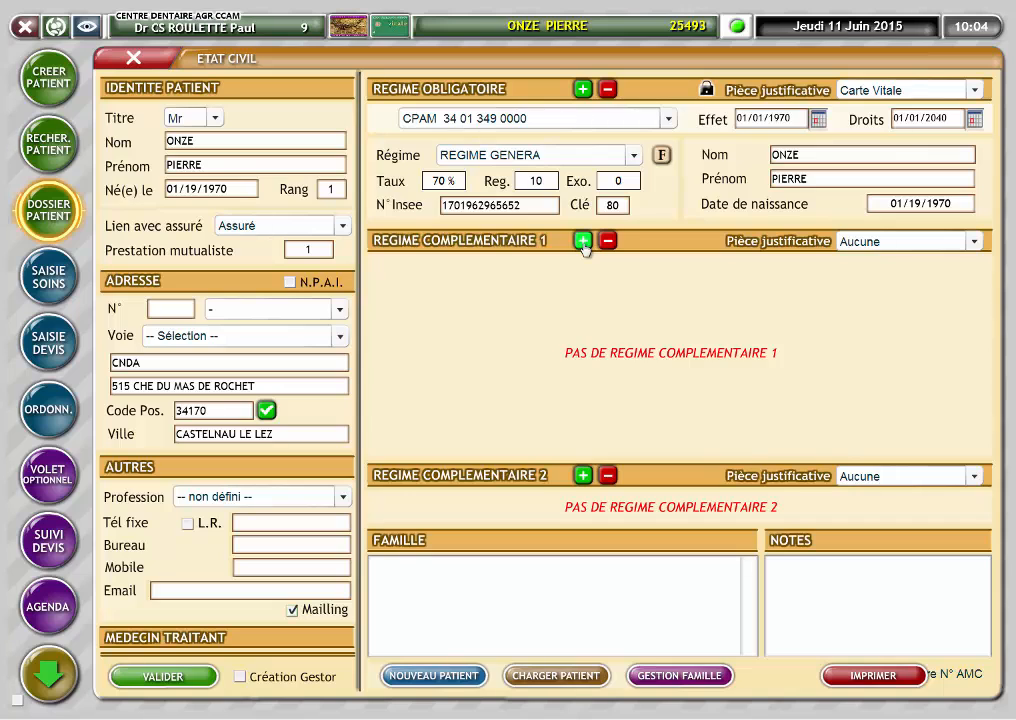
click(582, 241)
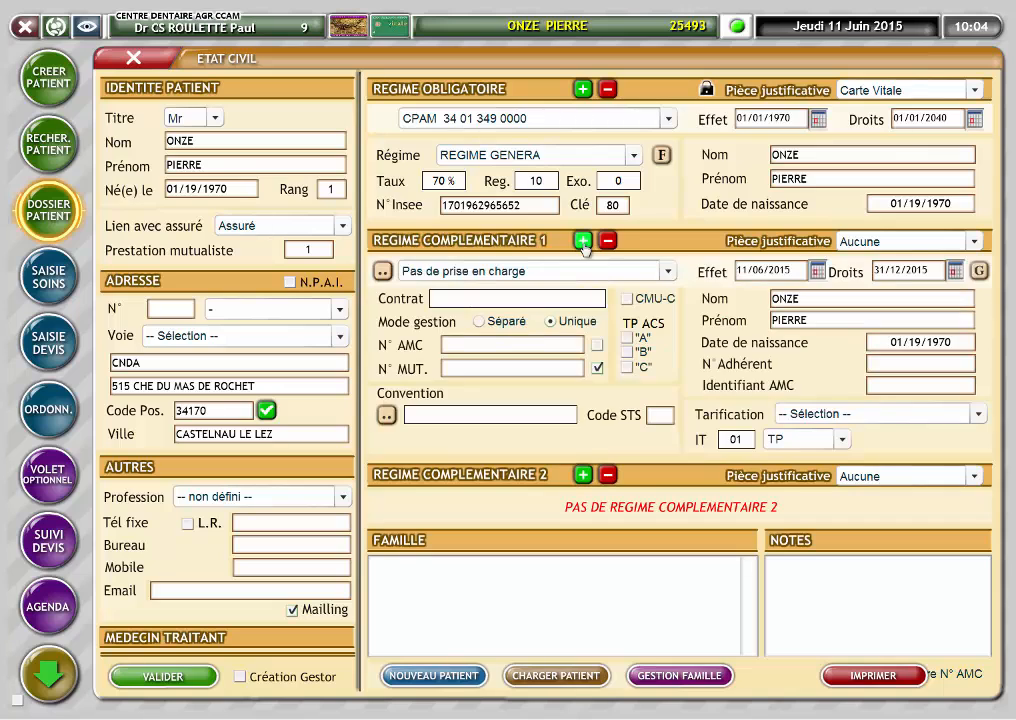
click(976, 241)
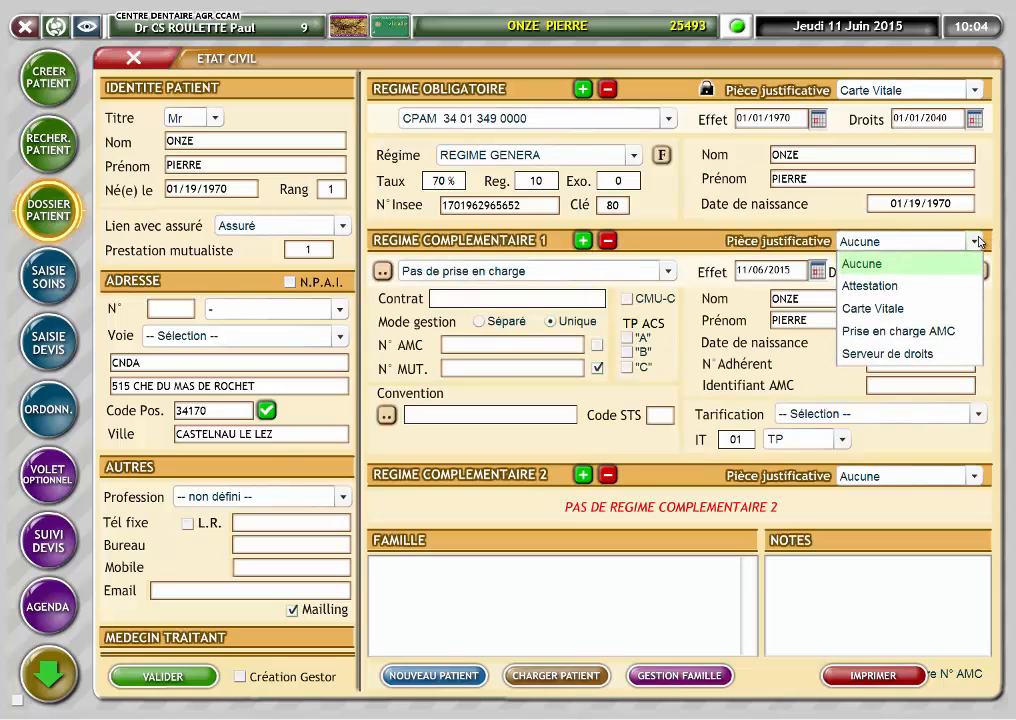
click(898, 291)
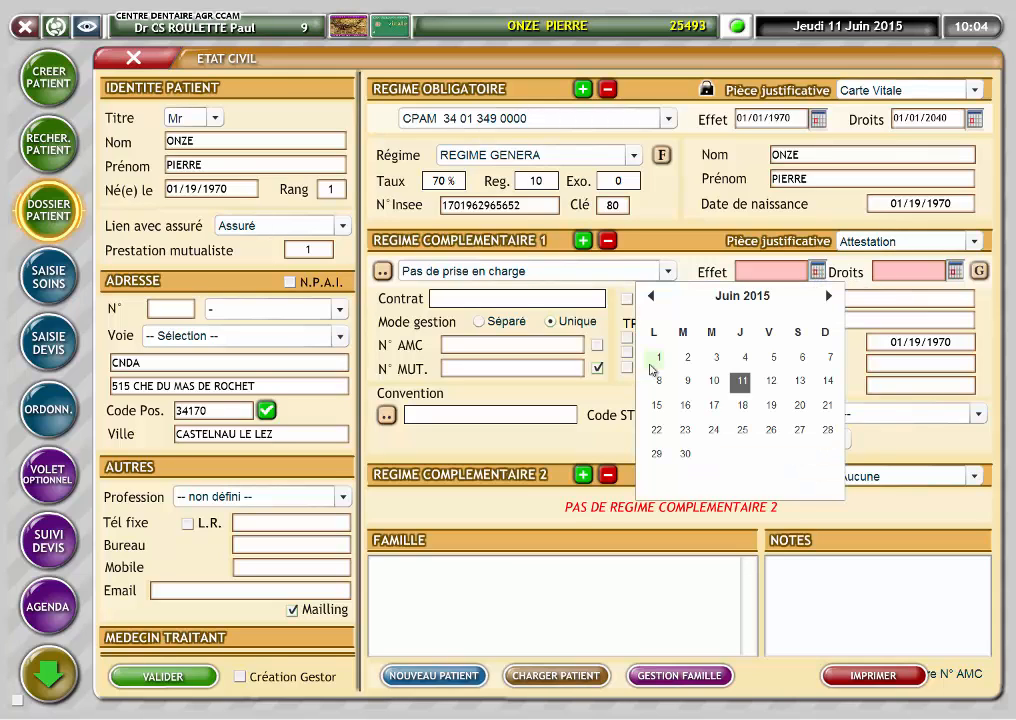
Set the first complementary scheme's validity from 01/06/2015 to 30/06/2015
click(656, 360)
click(956, 272)
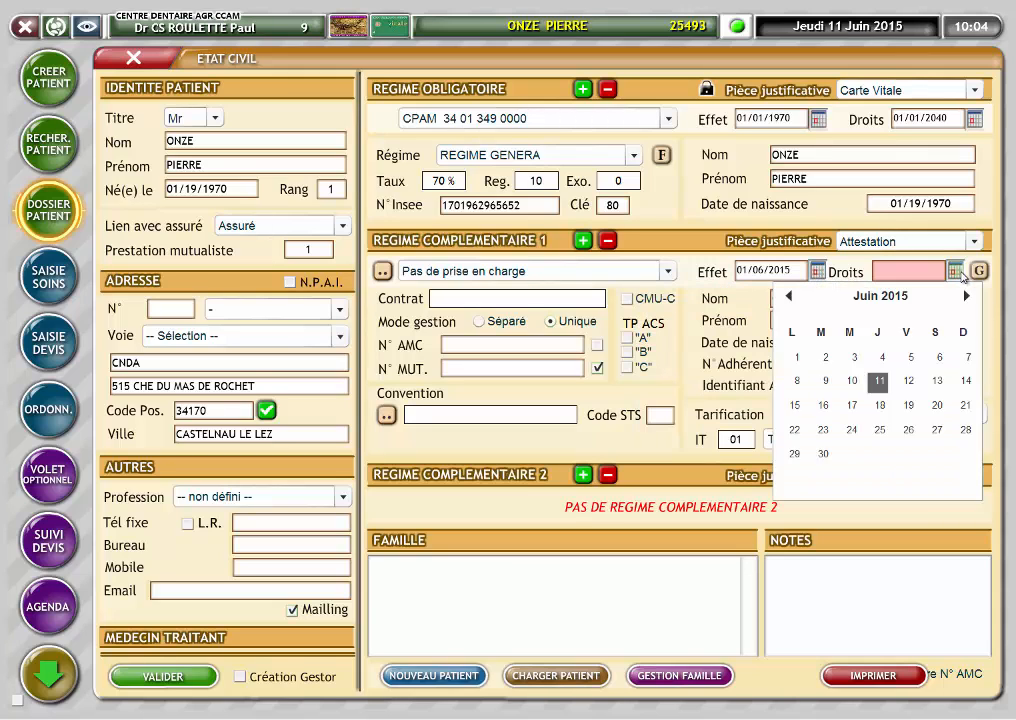
click(823, 454)
Assign the AMELLIS organisation with the PEC contract to the complementary scheme and validate the patient's civil record
click(383, 271)
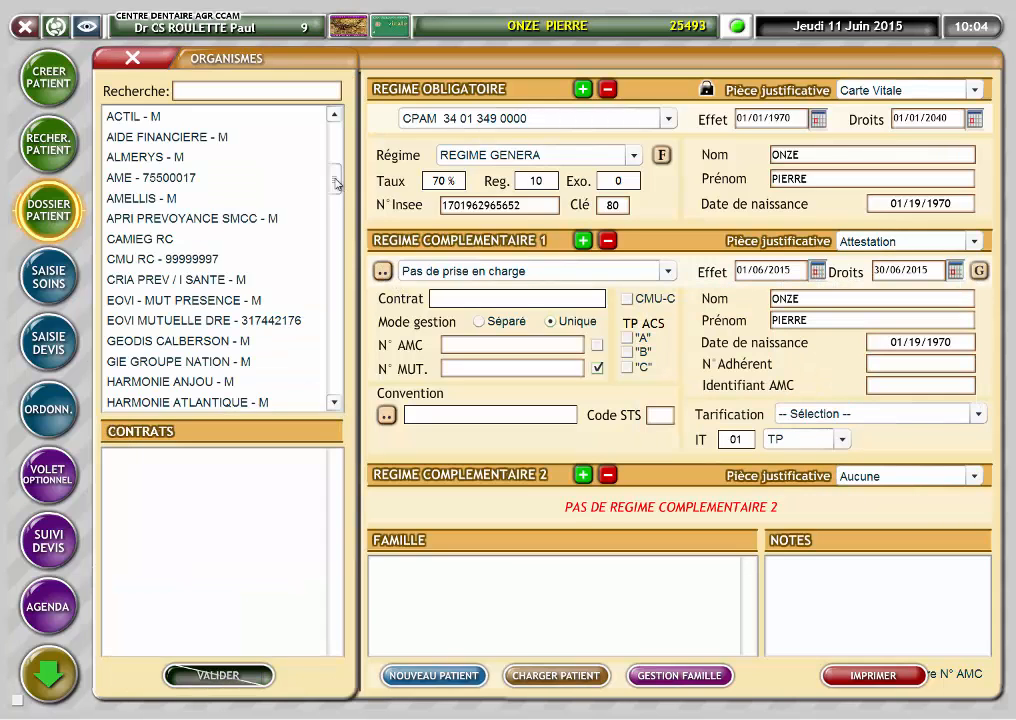
click(175, 201)
click(127, 462)
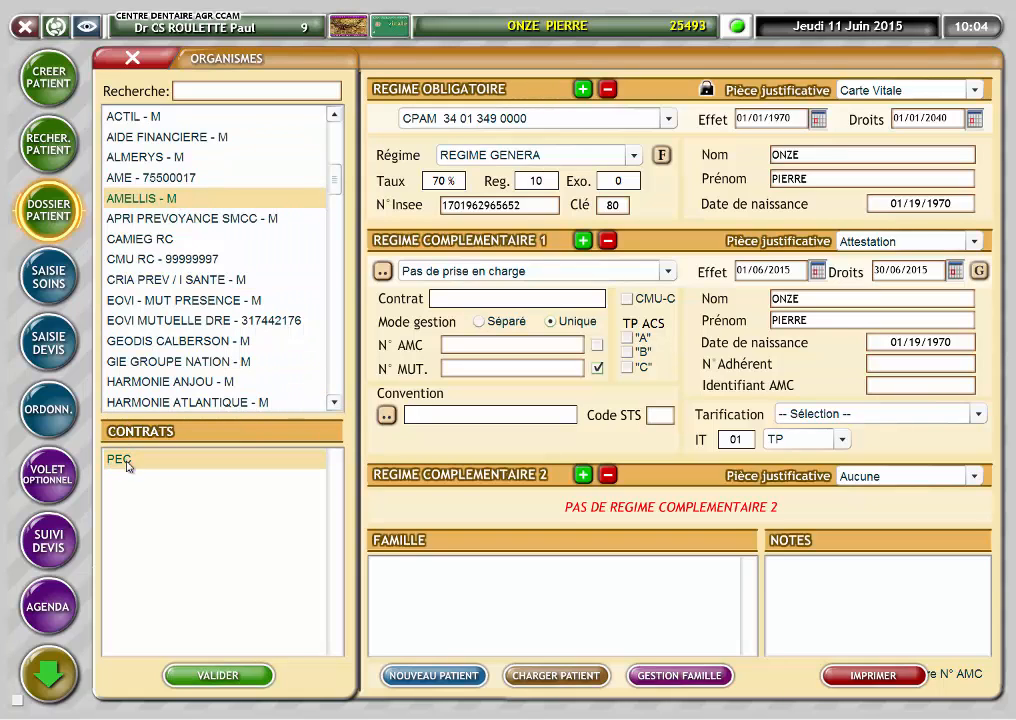
click(214, 678)
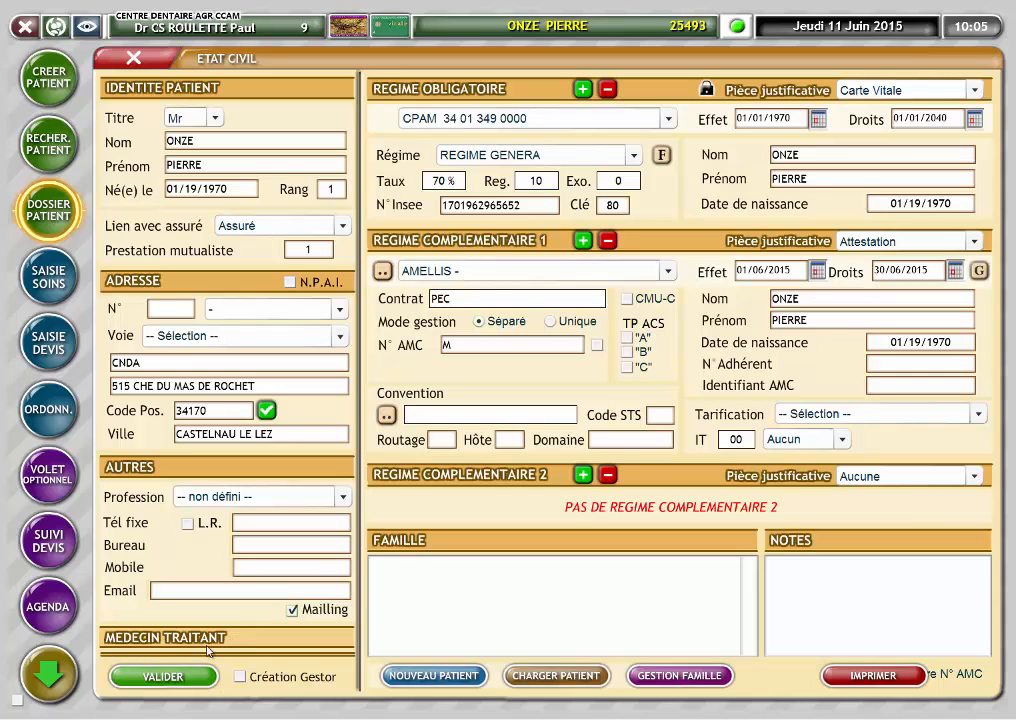
click(173, 678)
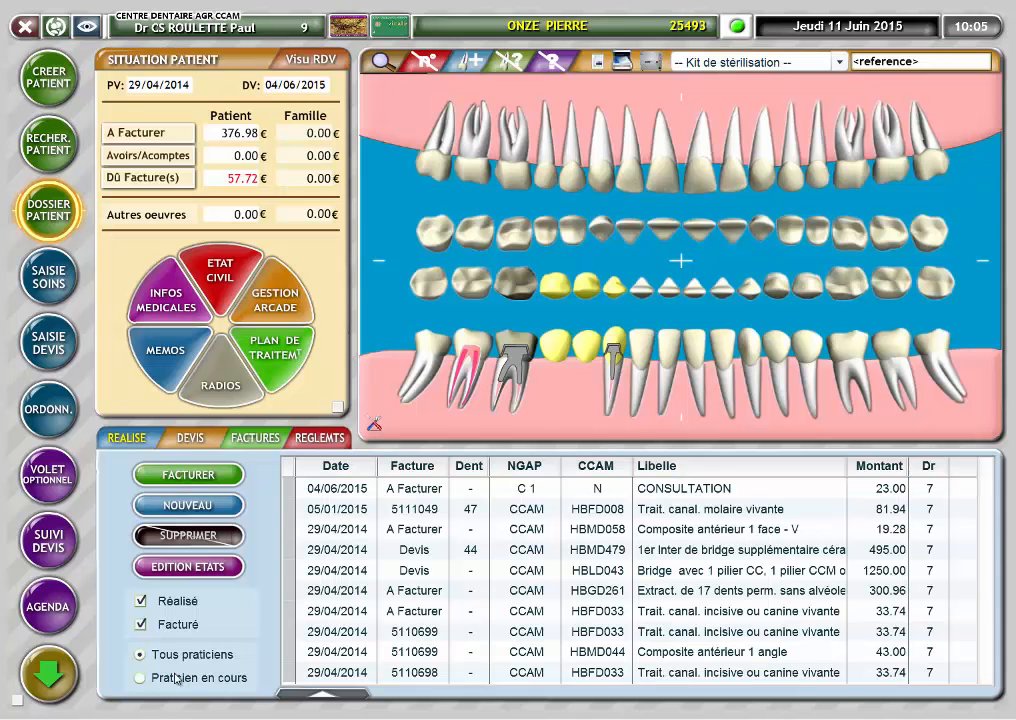
Create and save a quote for the three-element ceramometallic bridge on teeth 12, 11 and 21, and display its detail
click(47, 345)
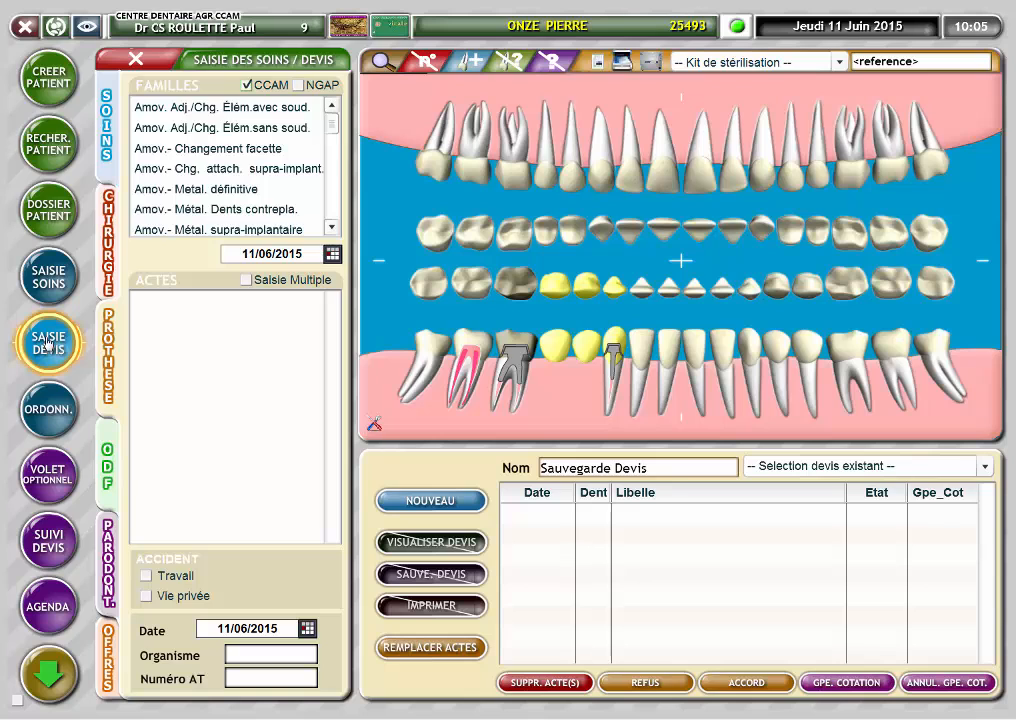
click(333, 227)
click(225, 209)
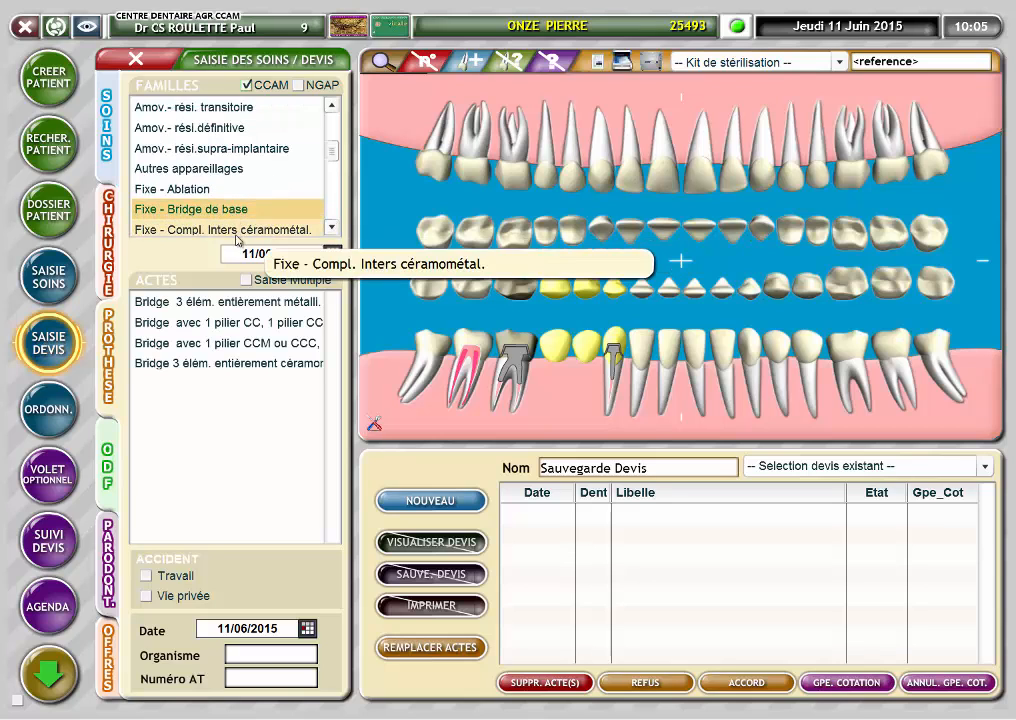
click(241, 364)
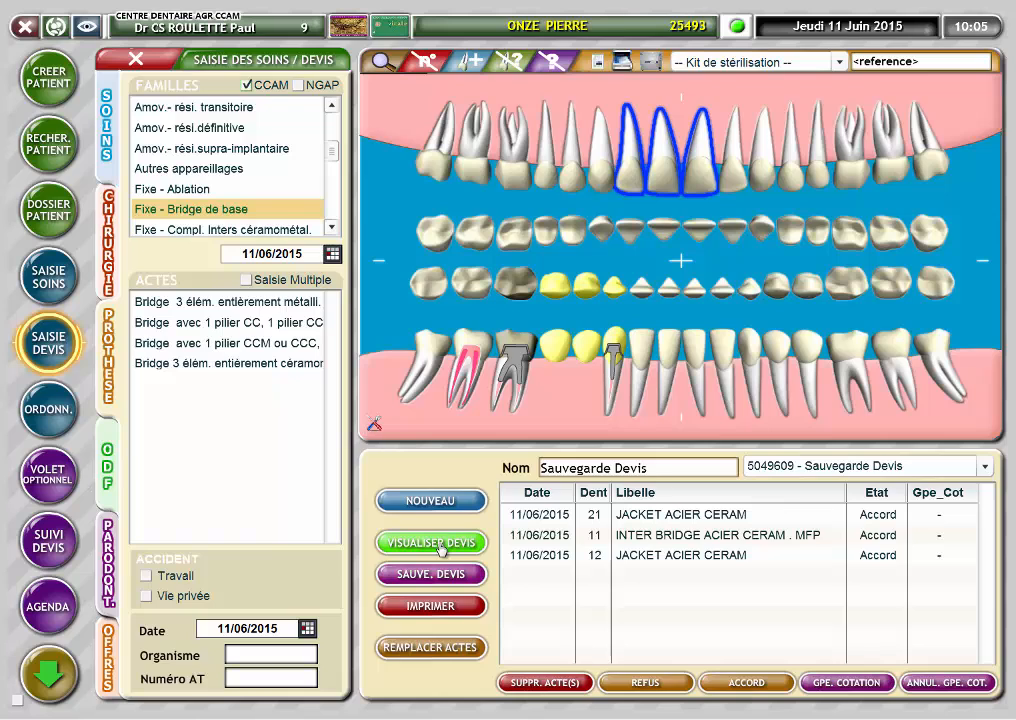
click(441, 546)
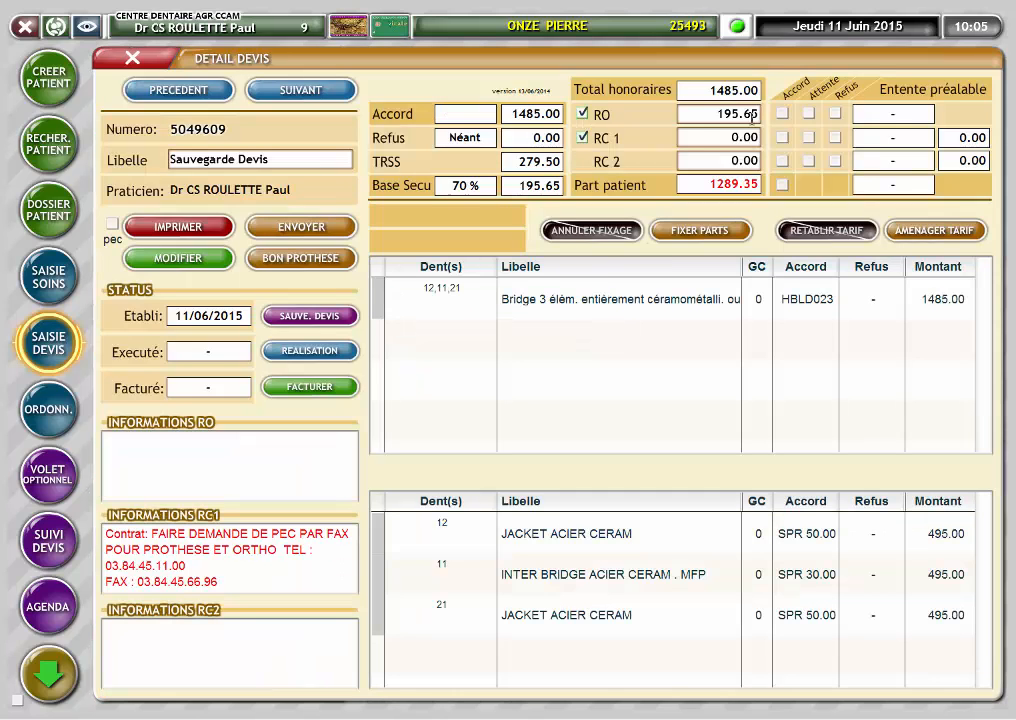
Record the quote's prise en charge by fixing the RC1 share of the bridge at 136, and save it
click(866, 127)
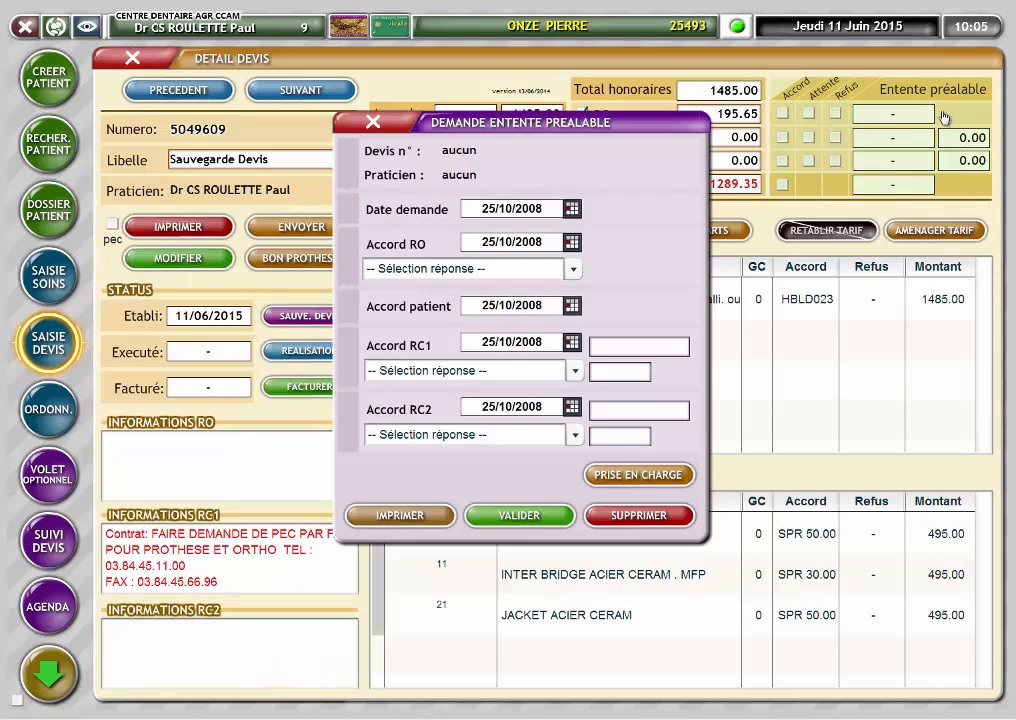
click(684, 477)
click(896, 135)
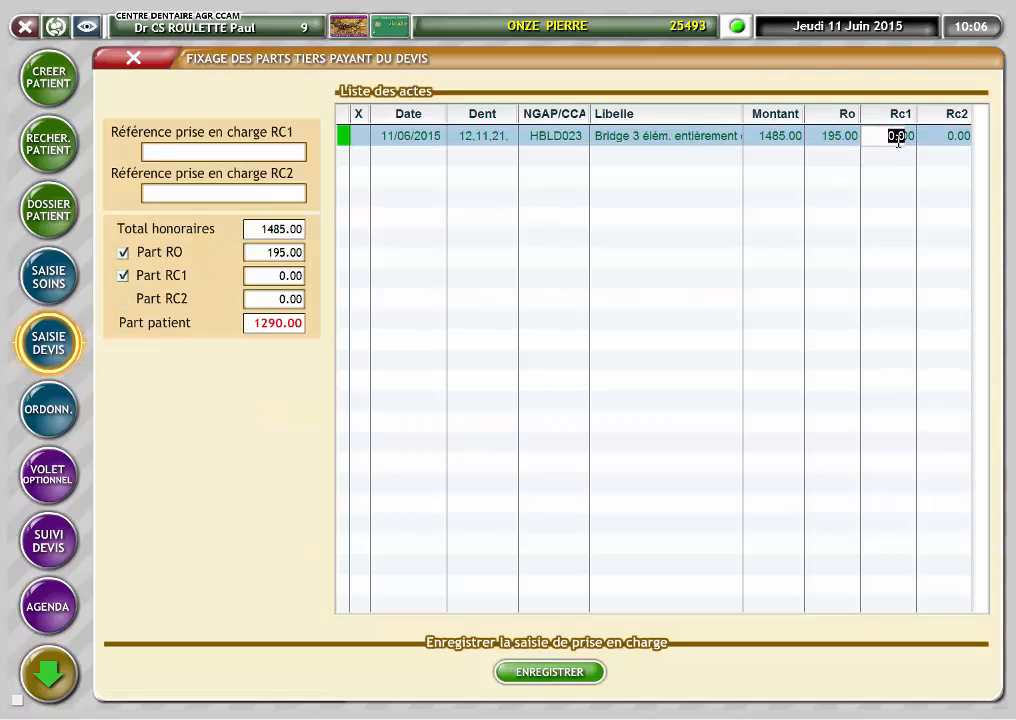
text(136)
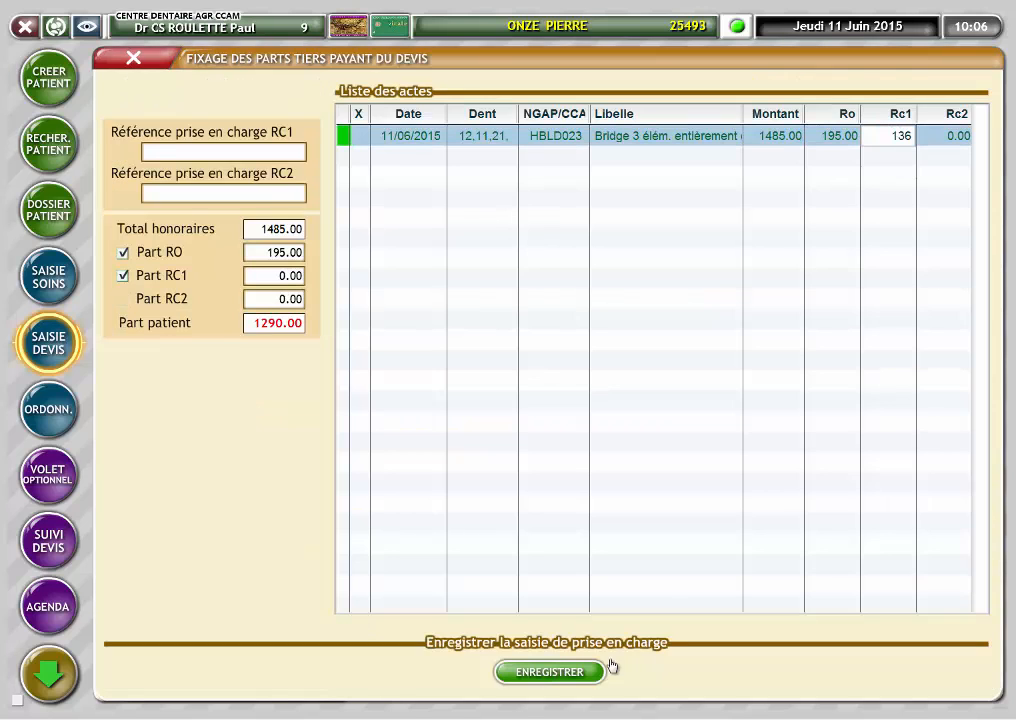
click(578, 672)
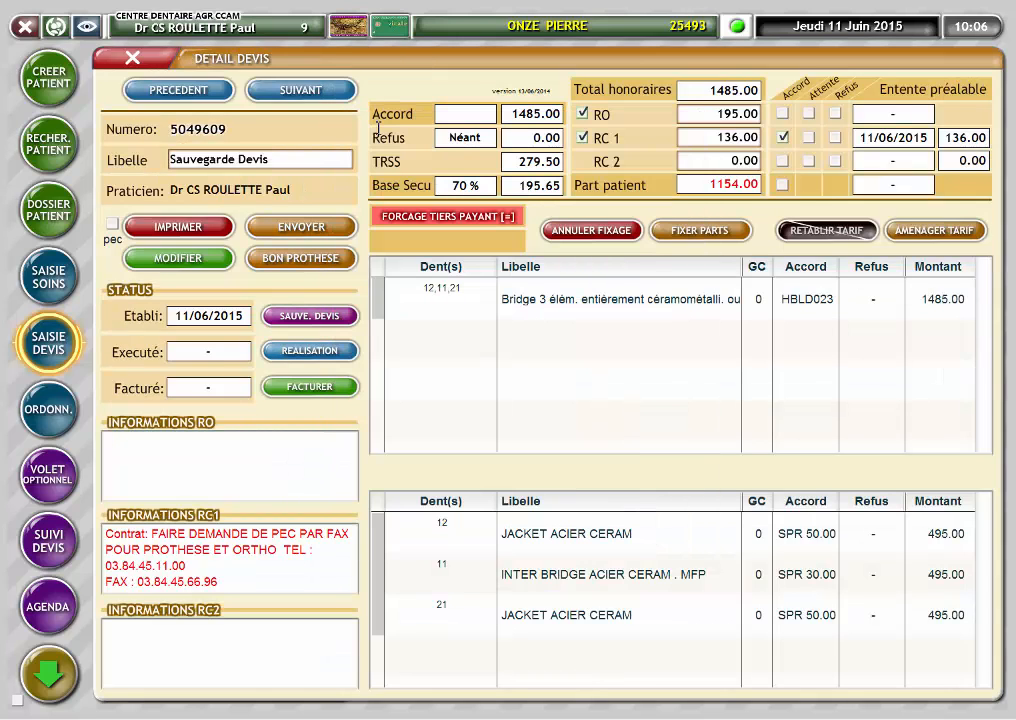
Invoice the quote as a secured FSE with the RC amount forced to STS, and close the resulting invoice
click(328, 387)
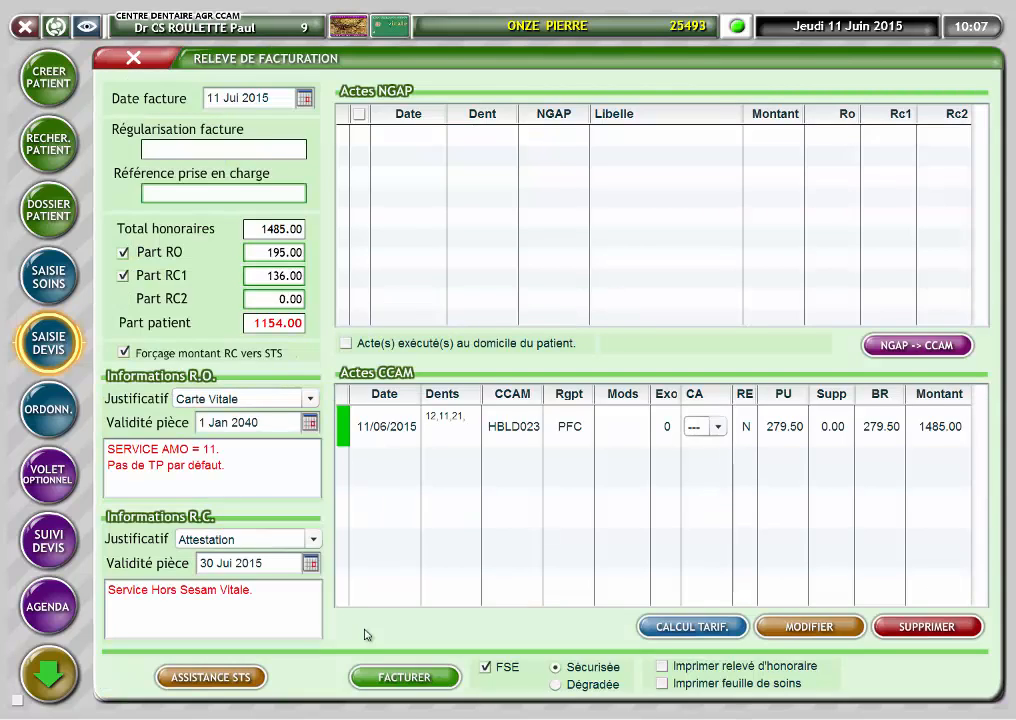
click(400, 679)
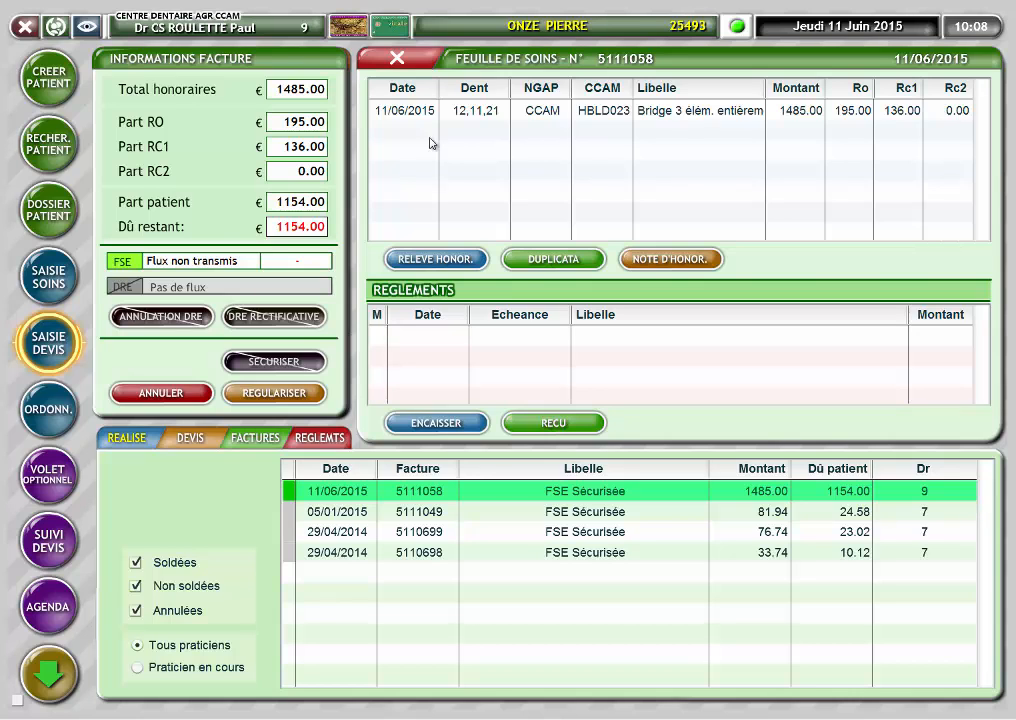
click(399, 60)
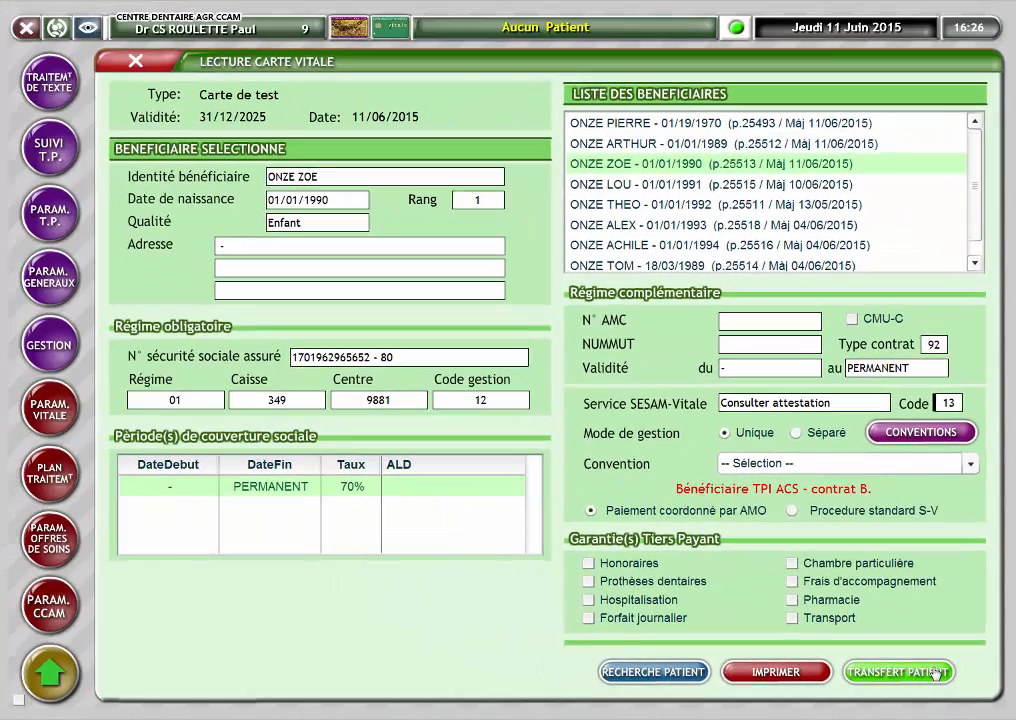
Load the ACS contract B child beneficiary and remove the first complementary scheme taken from the Carte Vitale
click(935, 672)
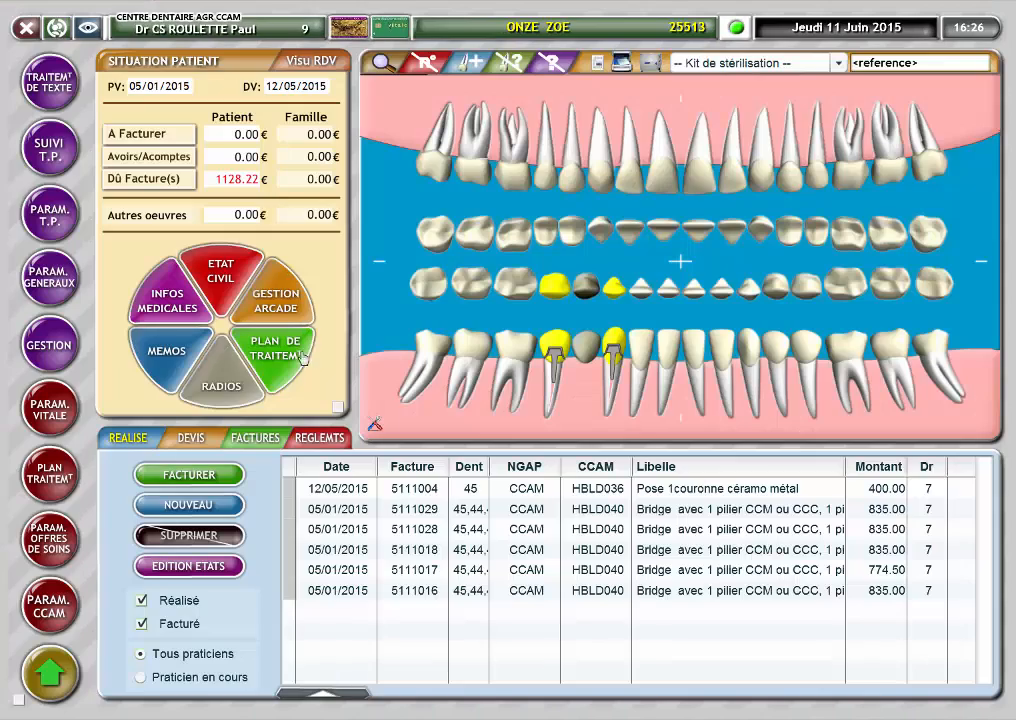
click(205, 263)
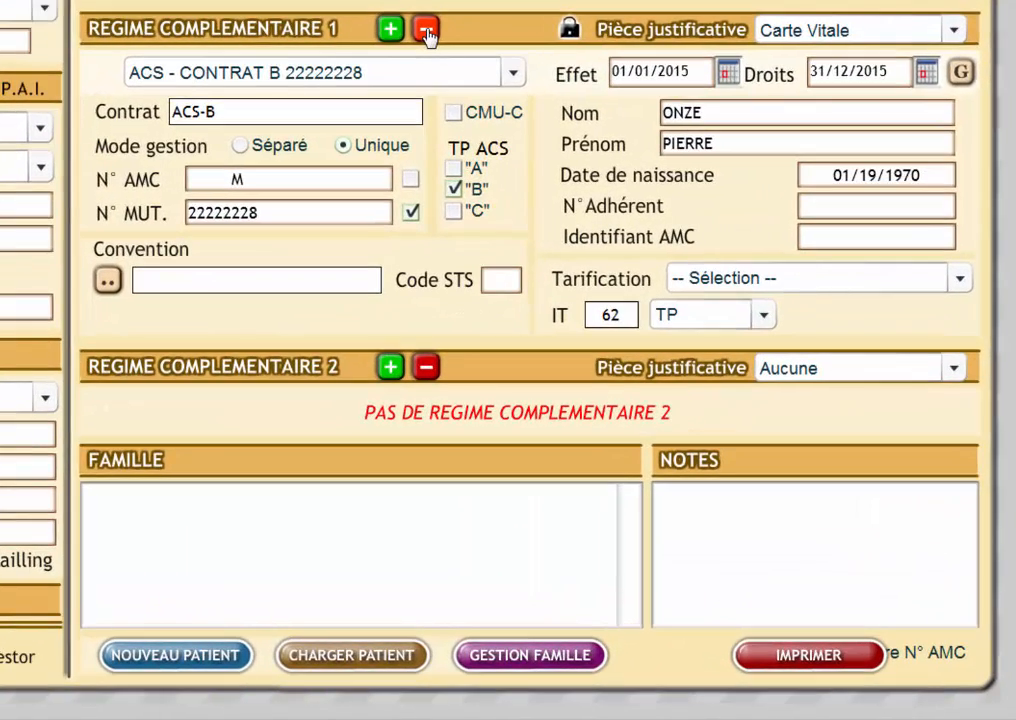
click(426, 31)
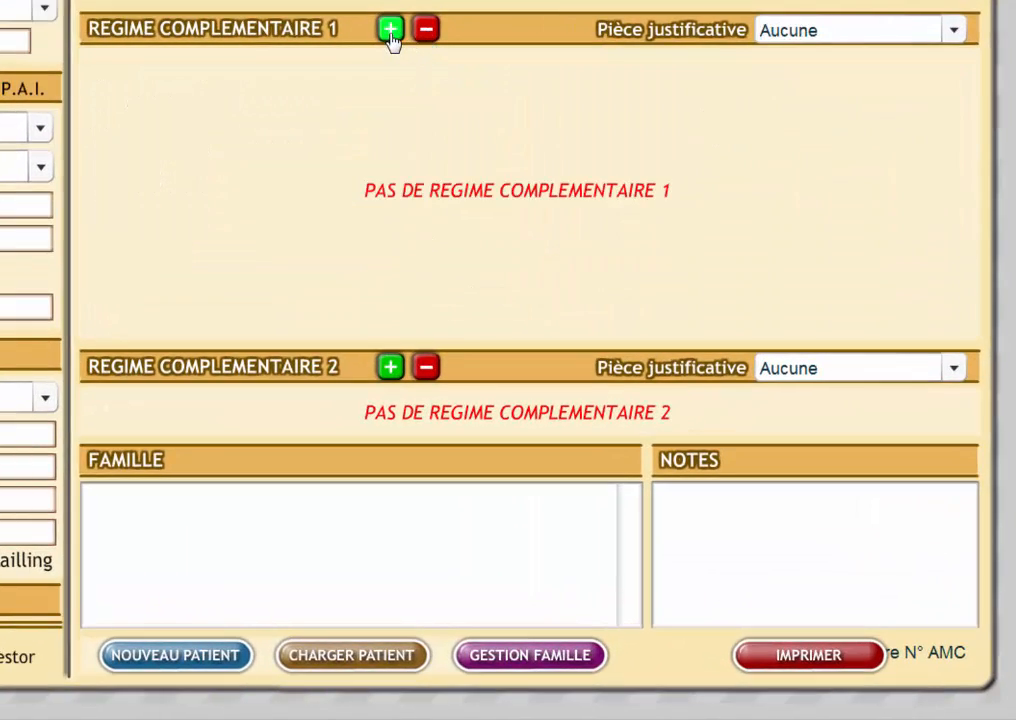
Add a first complementary scheme justified by an Attestation, effective 01/06/2015 with rights until 31/05/2016
click(390, 30)
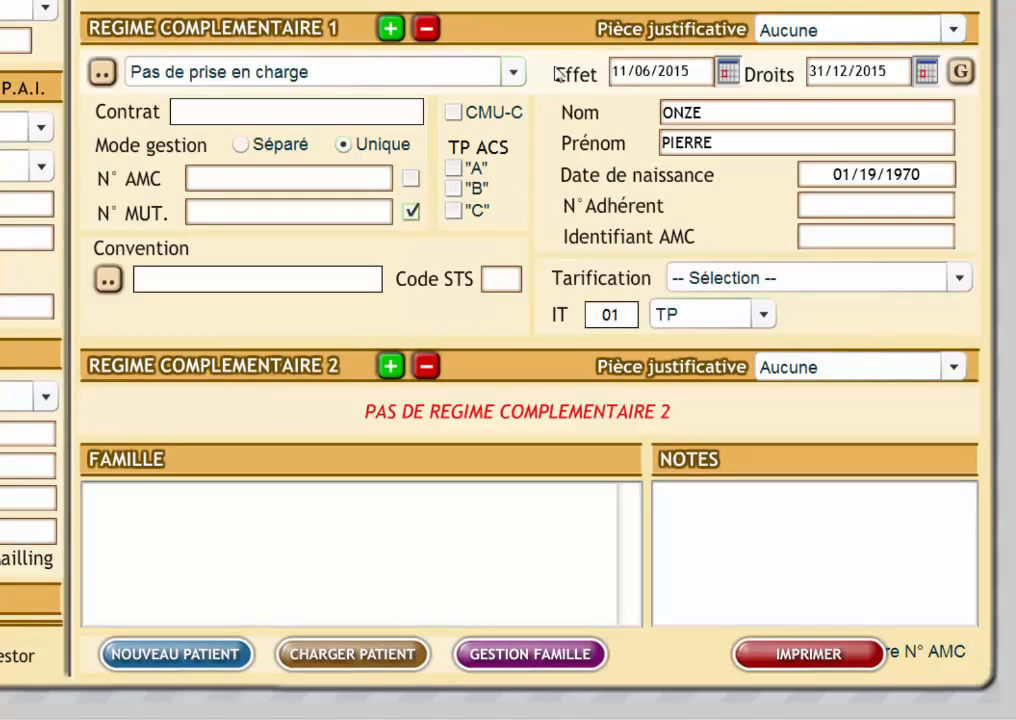
click(955, 32)
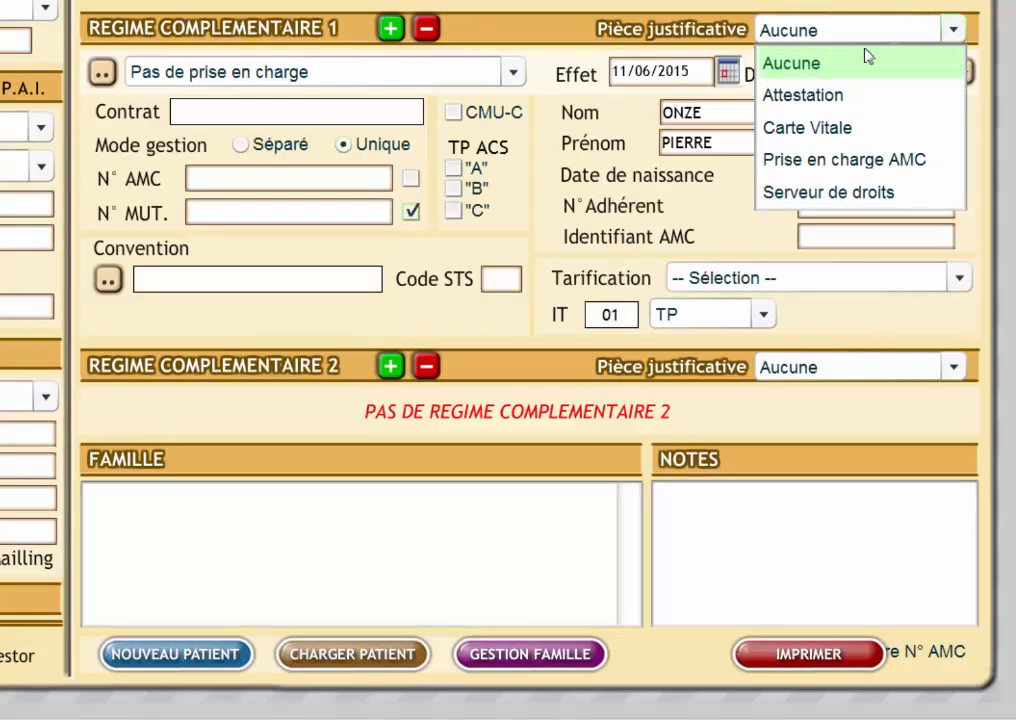
click(791, 96)
click(729, 76)
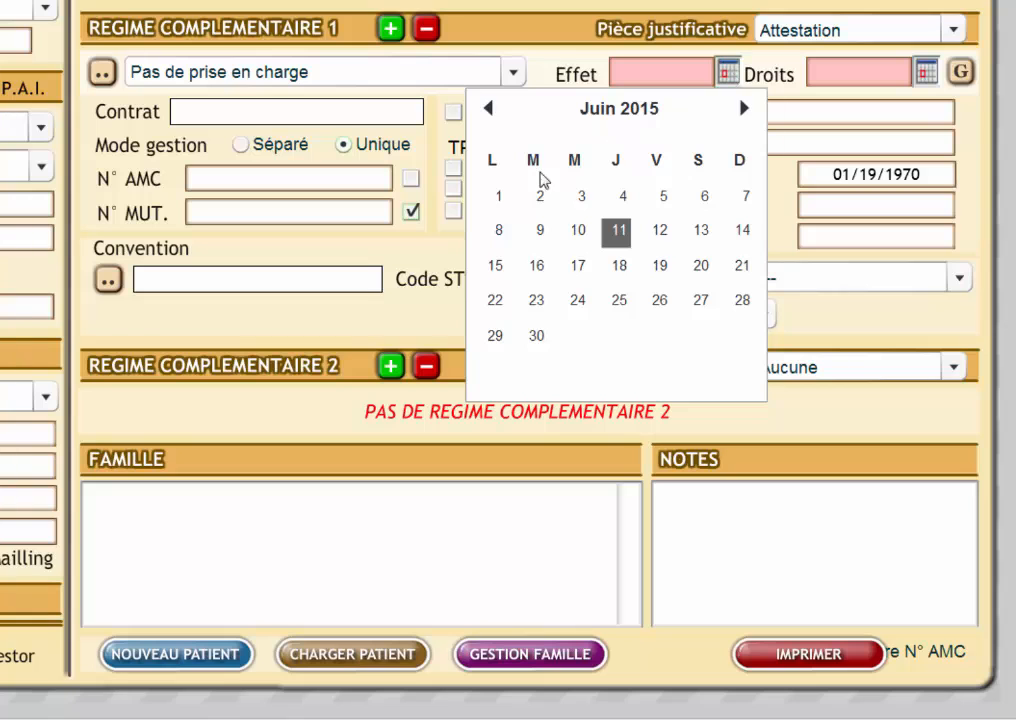
click(498, 196)
click(926, 71)
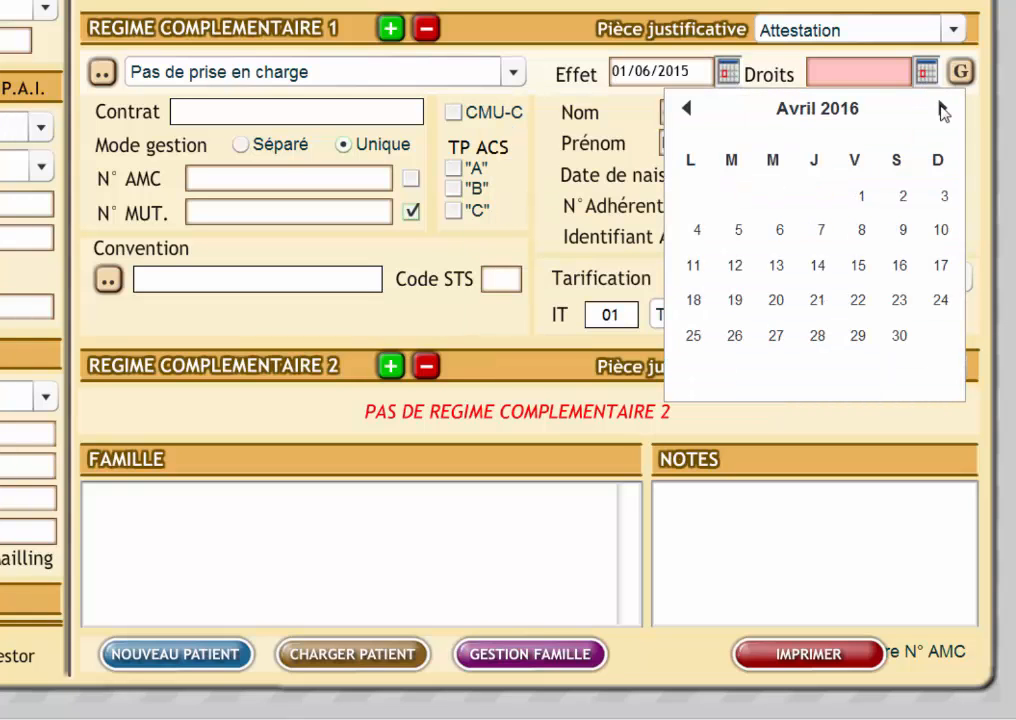
click(942, 108)
click(733, 373)
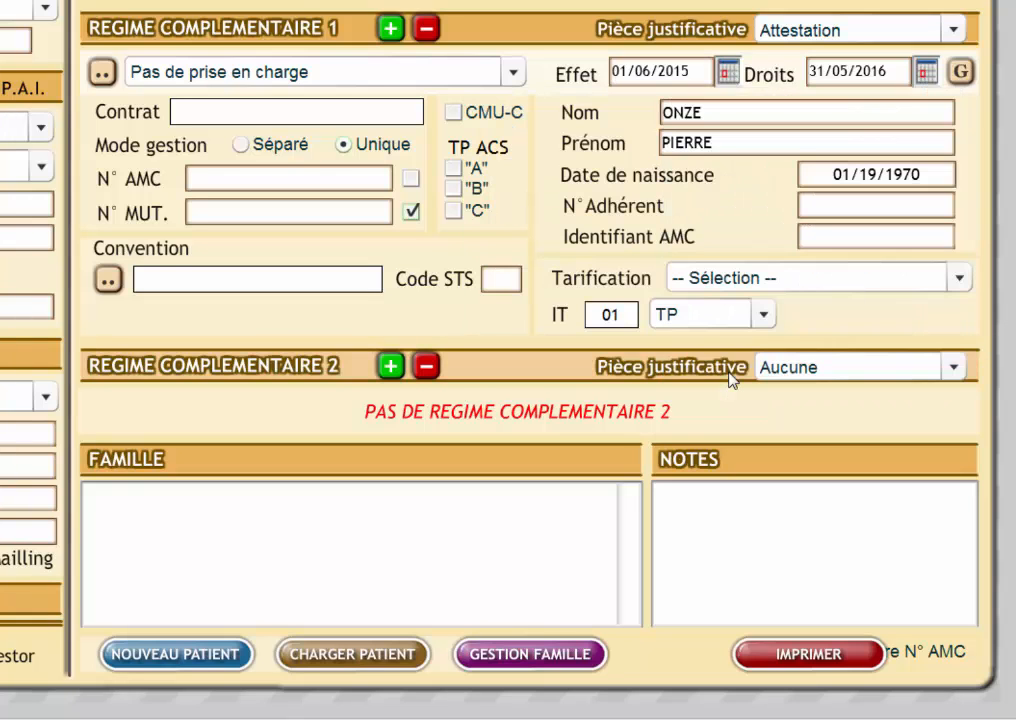
Assign the MNH / I SANTE organisation with the BONSAÏ contract and the ISANTE convention to the scheme, and validate the patient record
click(318, 226)
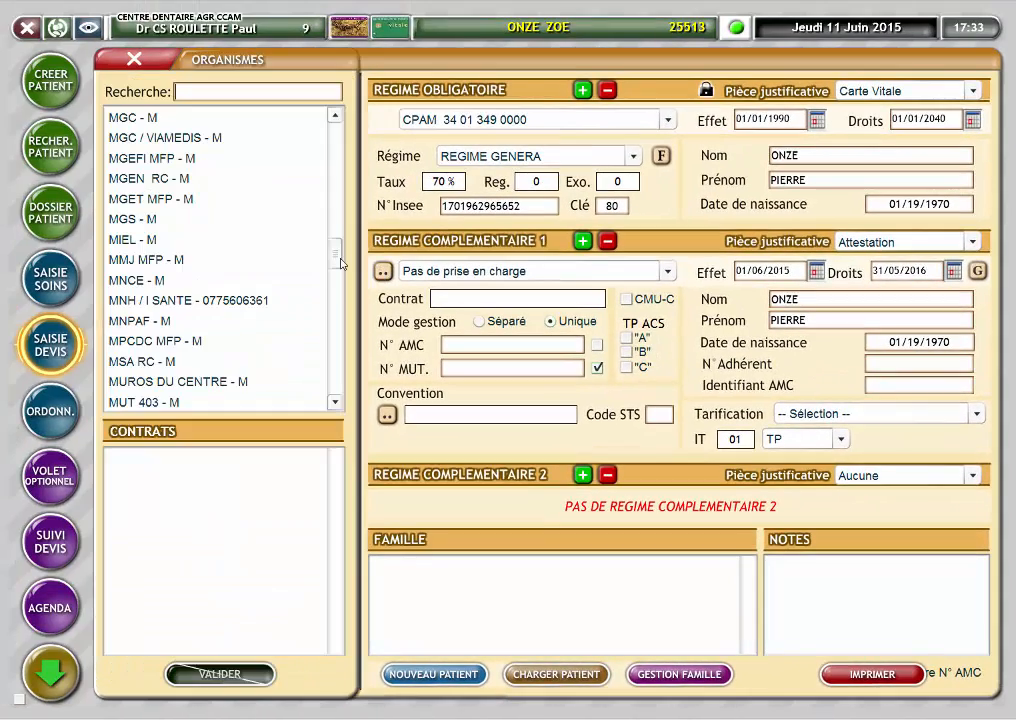
click(250, 304)
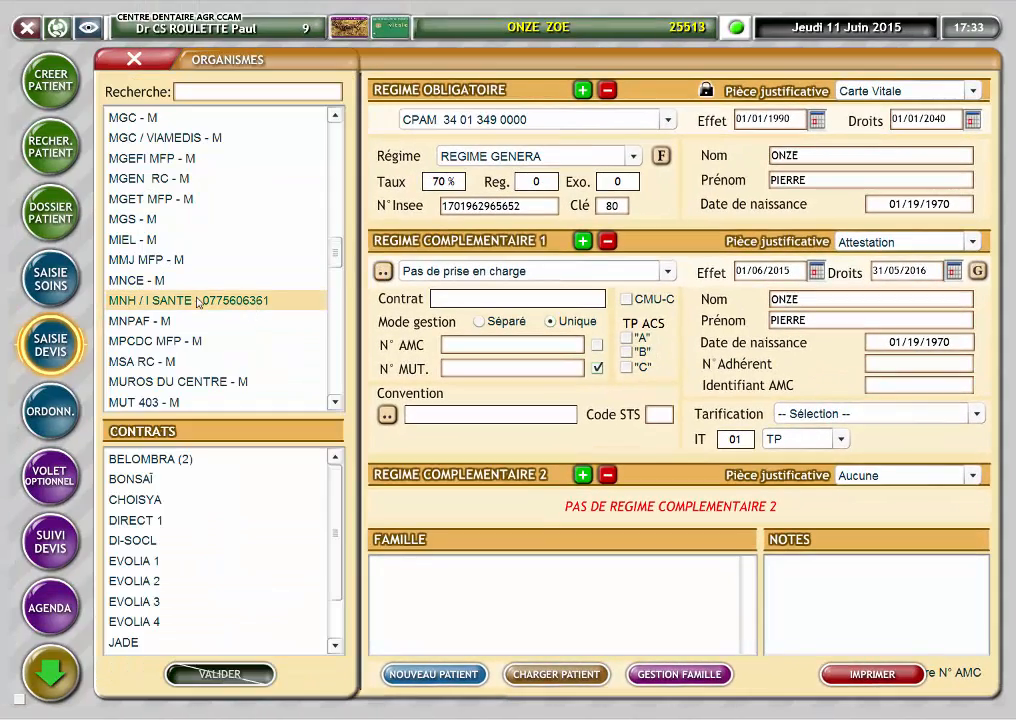
click(147, 479)
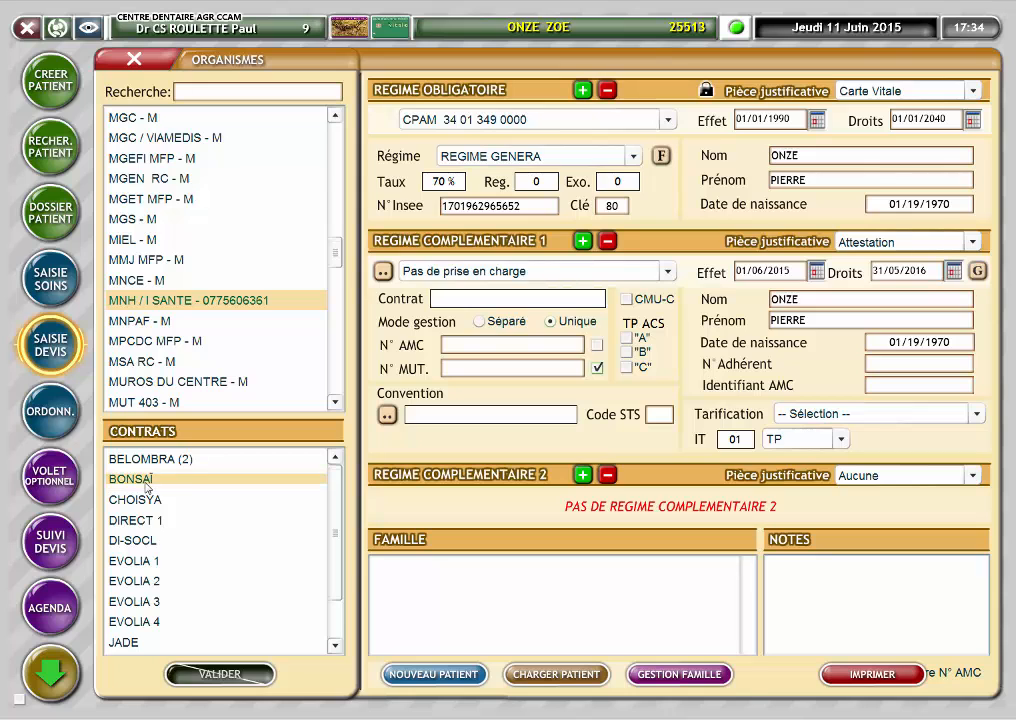
click(219, 674)
click(387, 417)
click(413, 681)
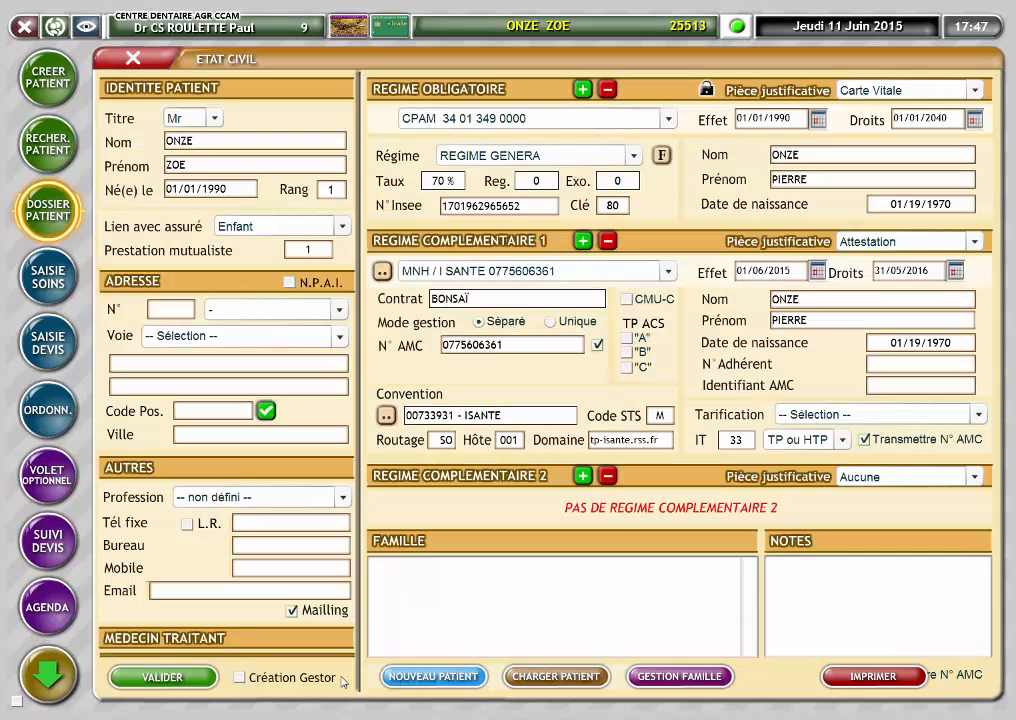
click(173, 678)
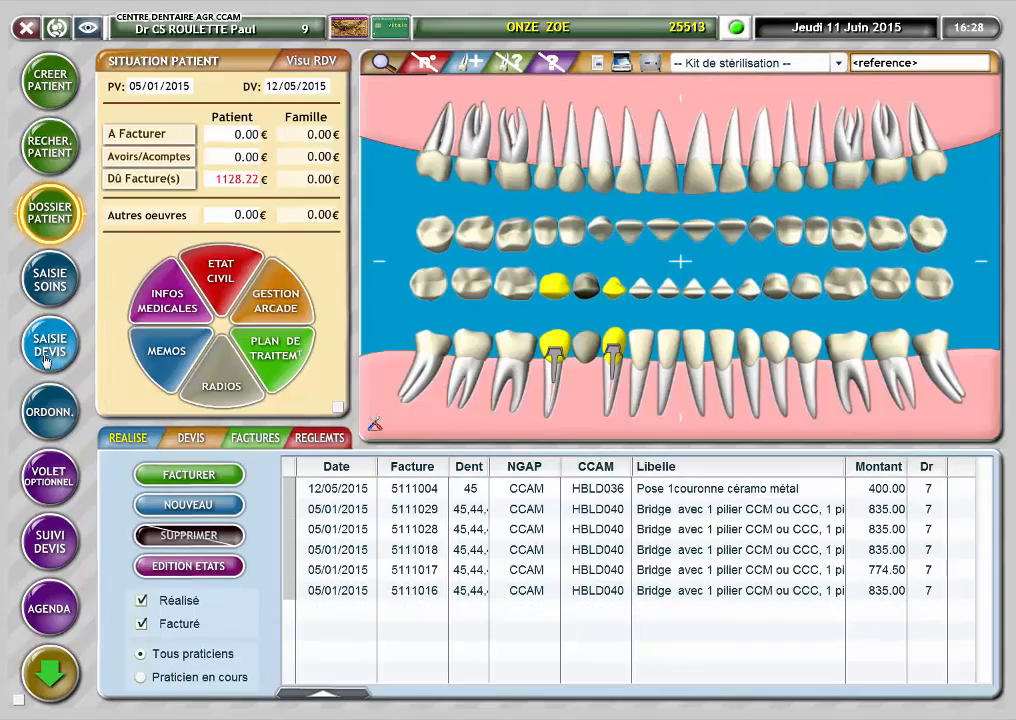
Create and save a new quote for the three-element ceramometallic bridge on teeth 12, 11 and 21, and view its detail
click(49, 344)
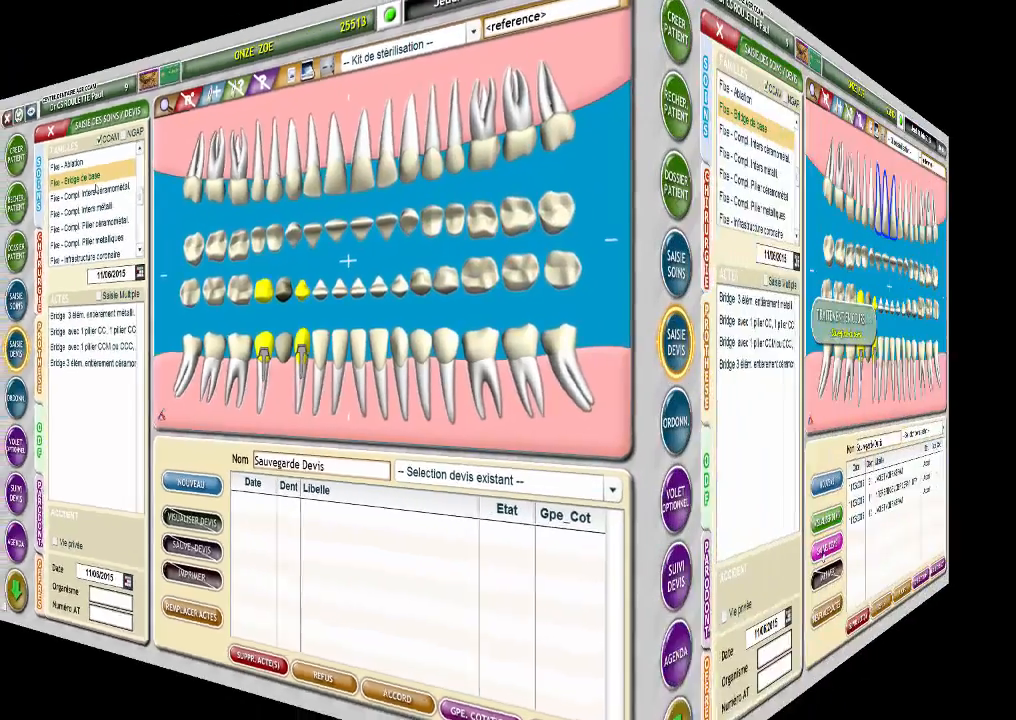
click(415, 576)
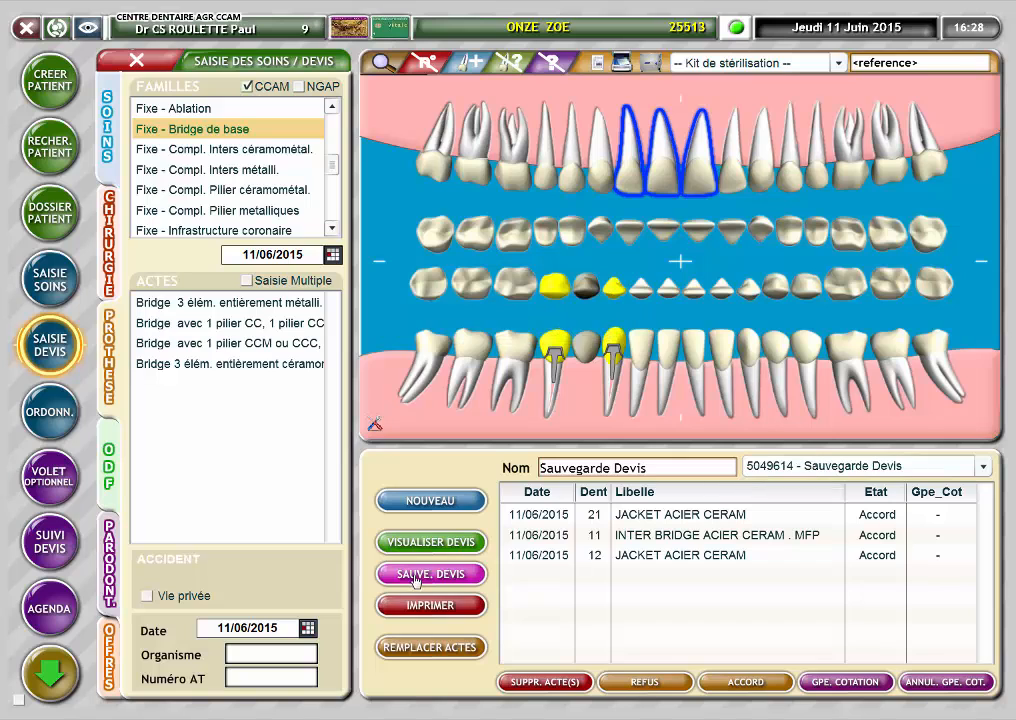
click(417, 545)
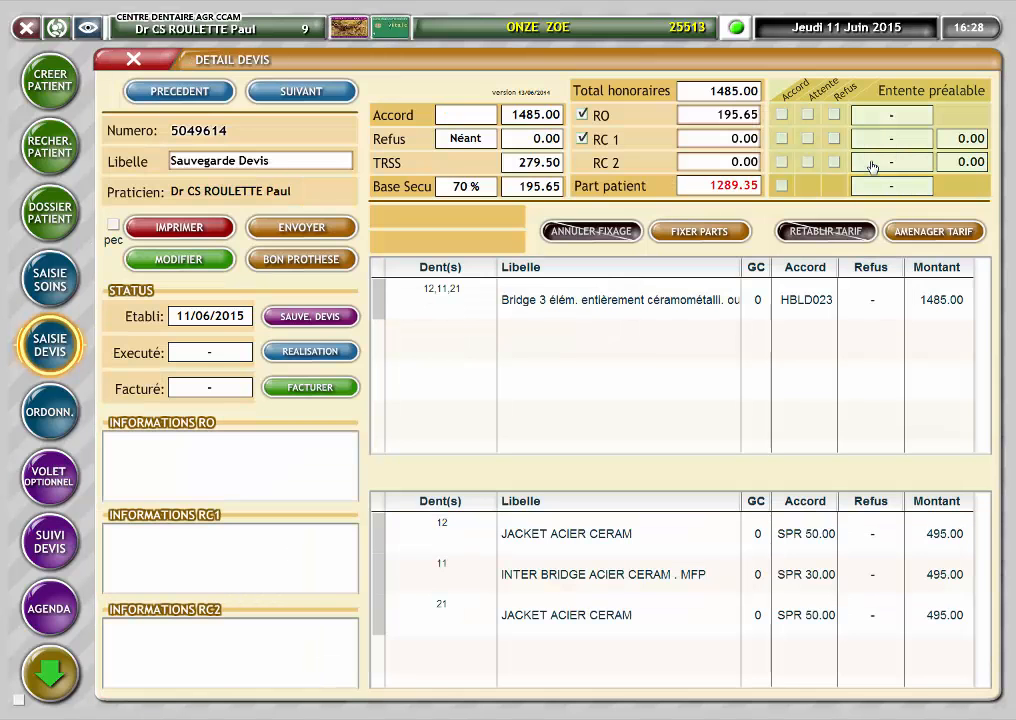
Record the prise en charge with the bridge's RC1 share fixed at 500, save it and close the entente préalable request
click(872, 167)
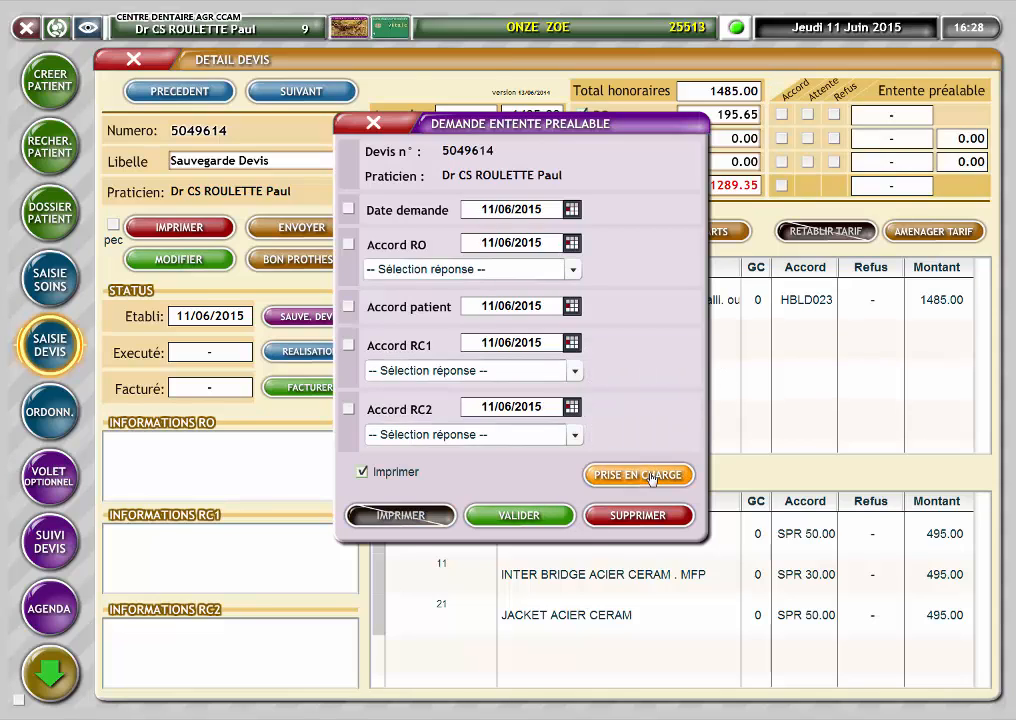
click(651, 478)
click(891, 143)
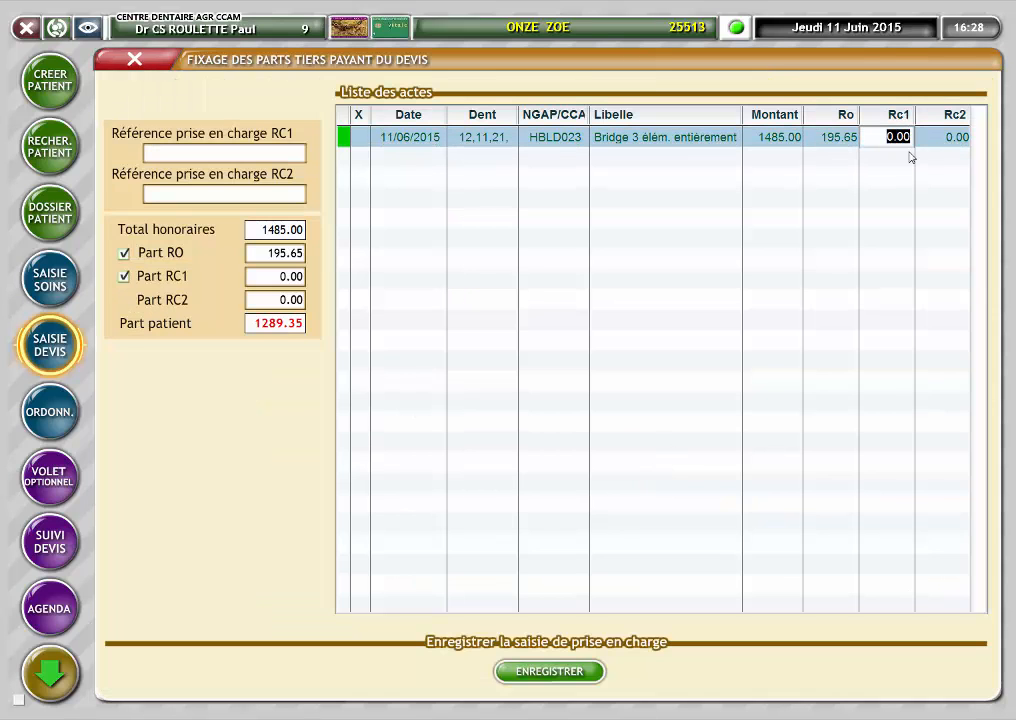
text(50)
click(551, 673)
click(372, 120)
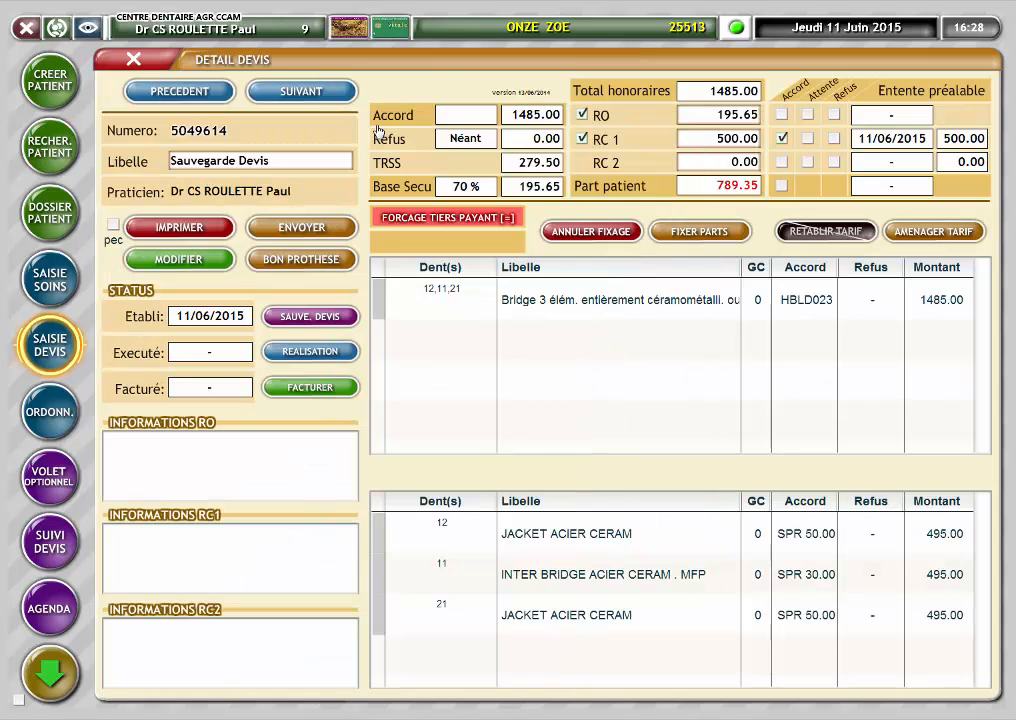
Invoice the quote as a secured FSE and DRE, validate the third-party payment summary with the STS calculation, and close the invoice
click(305, 392)
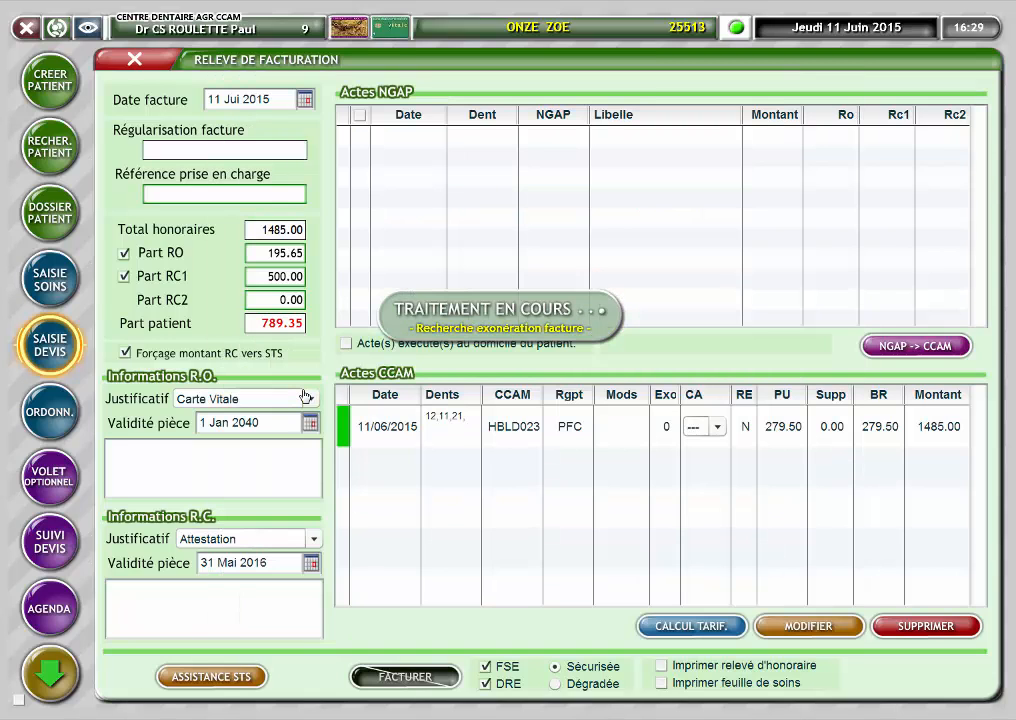
click(405, 677)
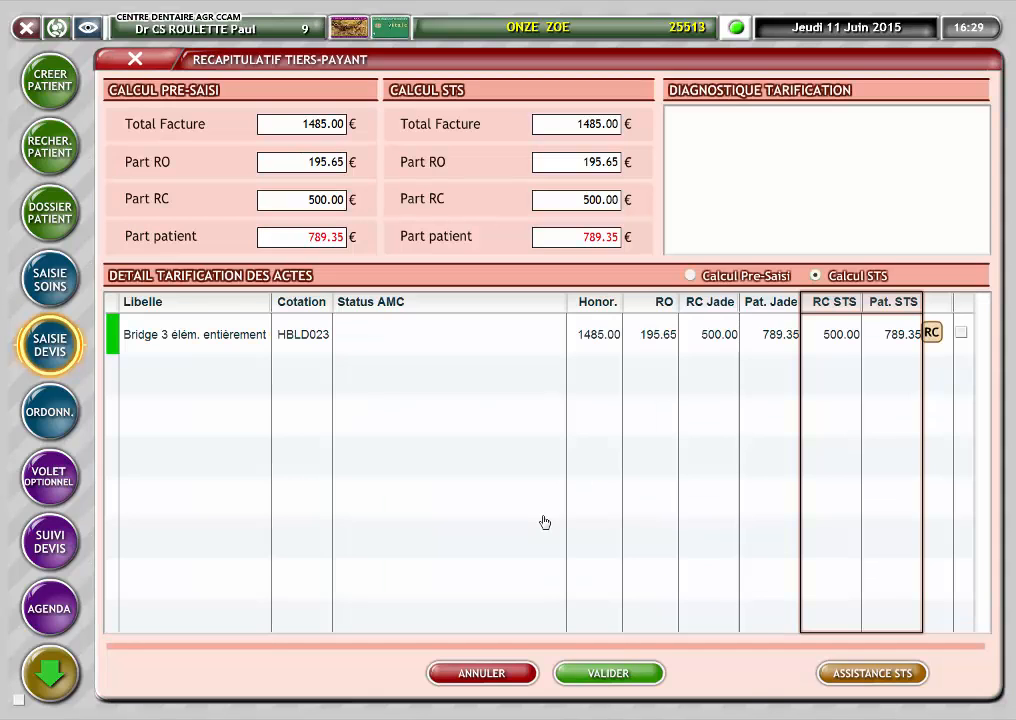
click(610, 673)
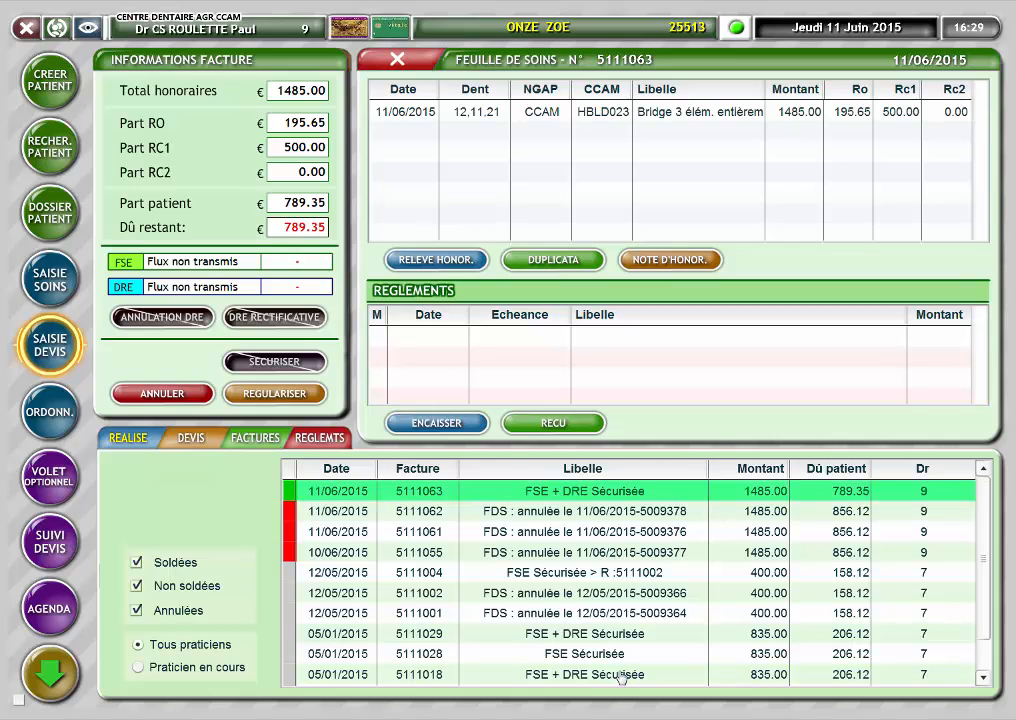
click(396, 62)
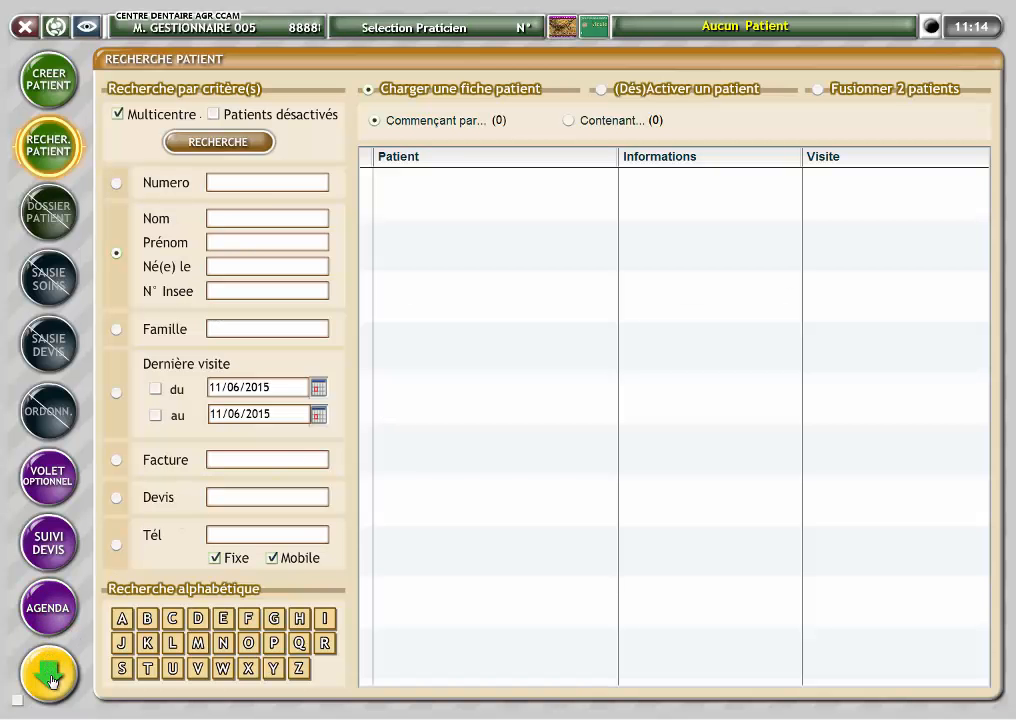
Set the complementary ACS third-party payment type to TPi ACS - Procedure standard SESAM-Vitale in the Vitale parameters and save
click(49, 671)
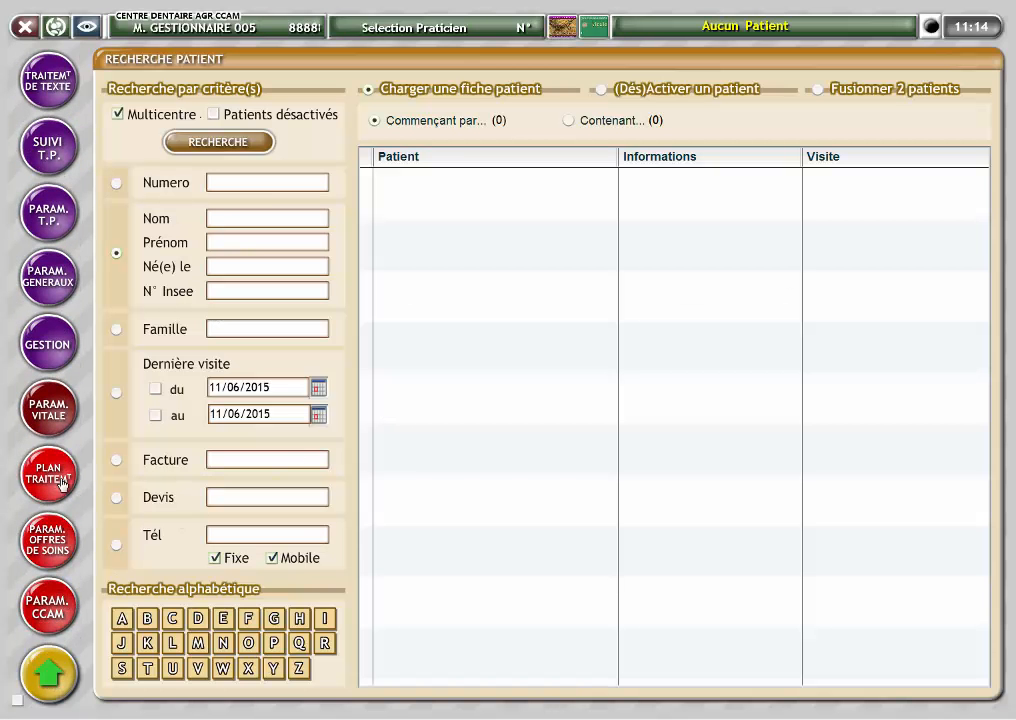
click(50, 407)
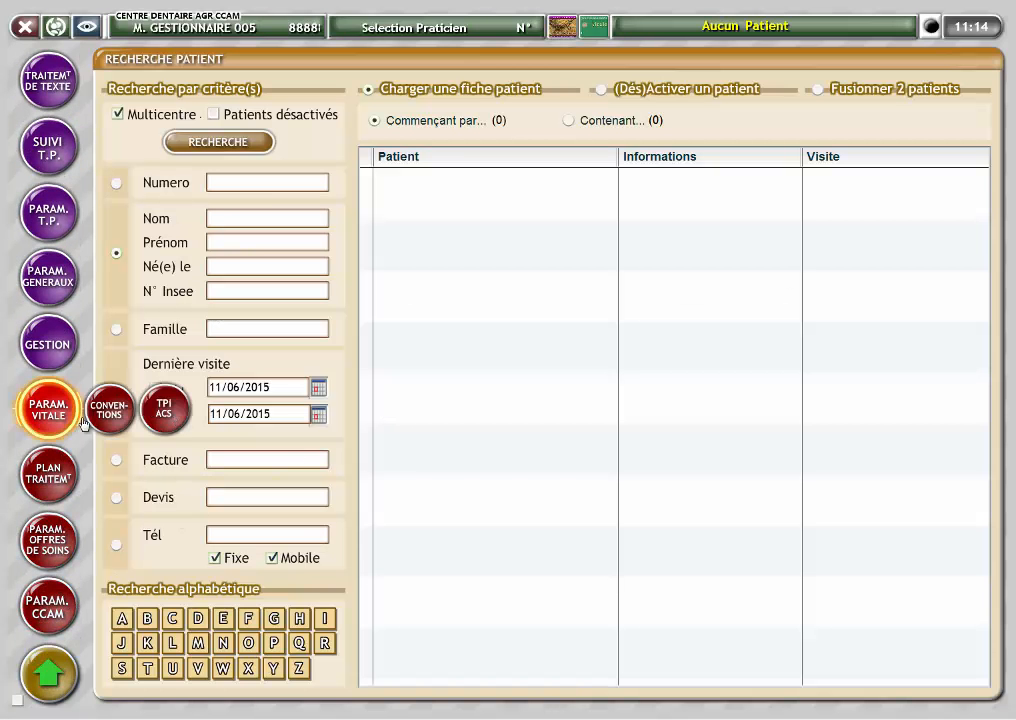
click(166, 413)
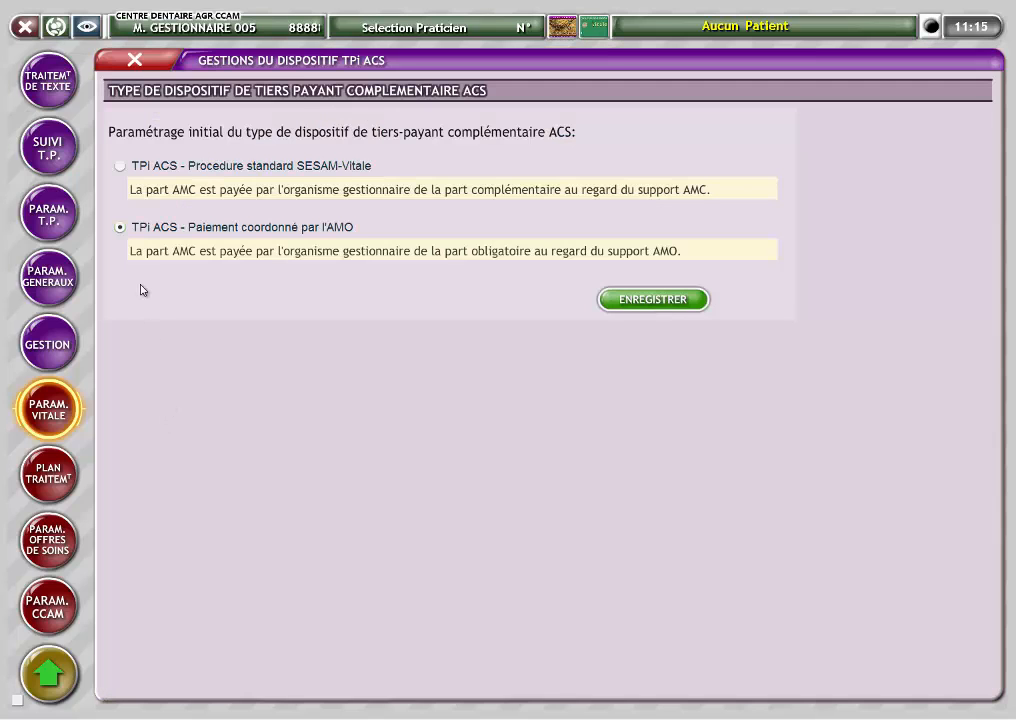
click(121, 167)
click(636, 300)
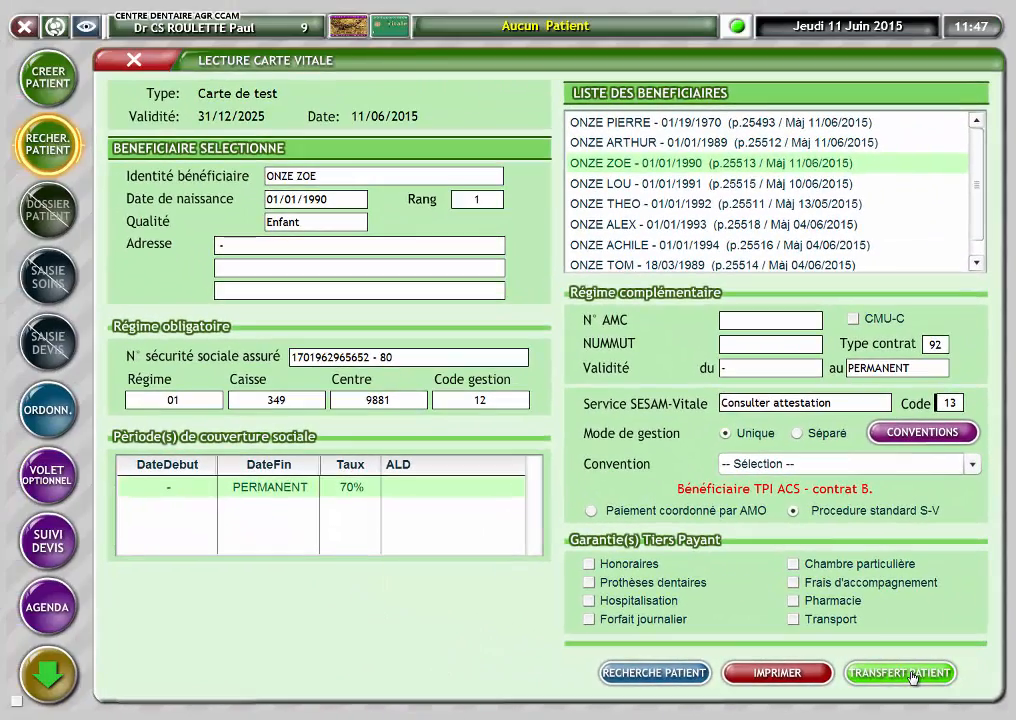
Load the ACS contract B child beneficiary from the Carte Vitale and add a first complementary scheme justified by an Attestation
click(912, 677)
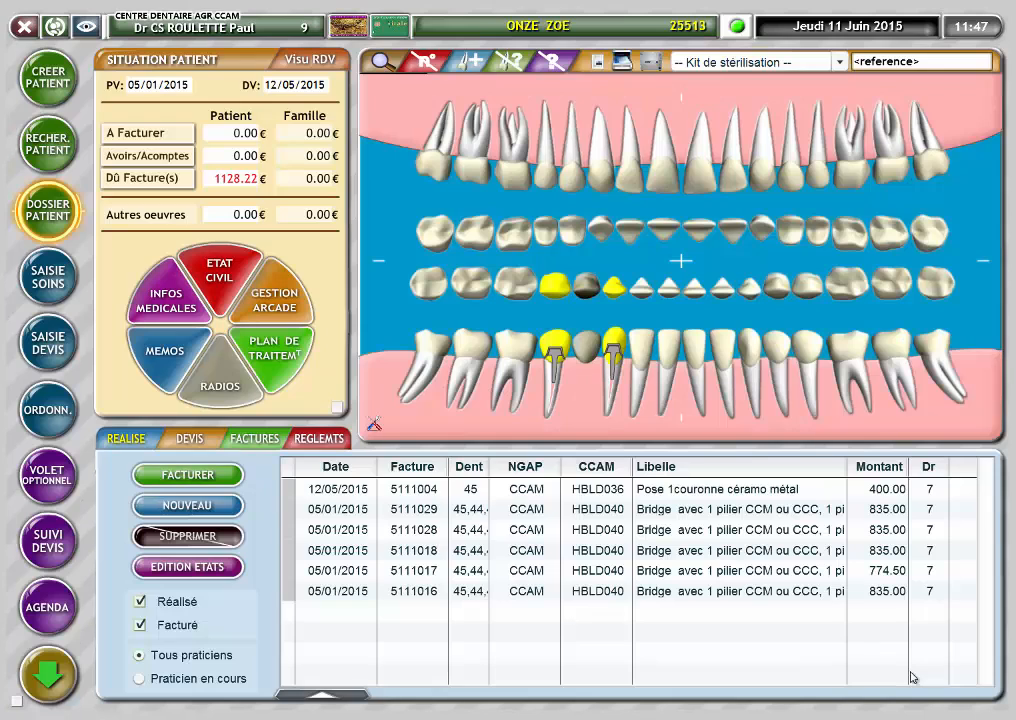
click(215, 275)
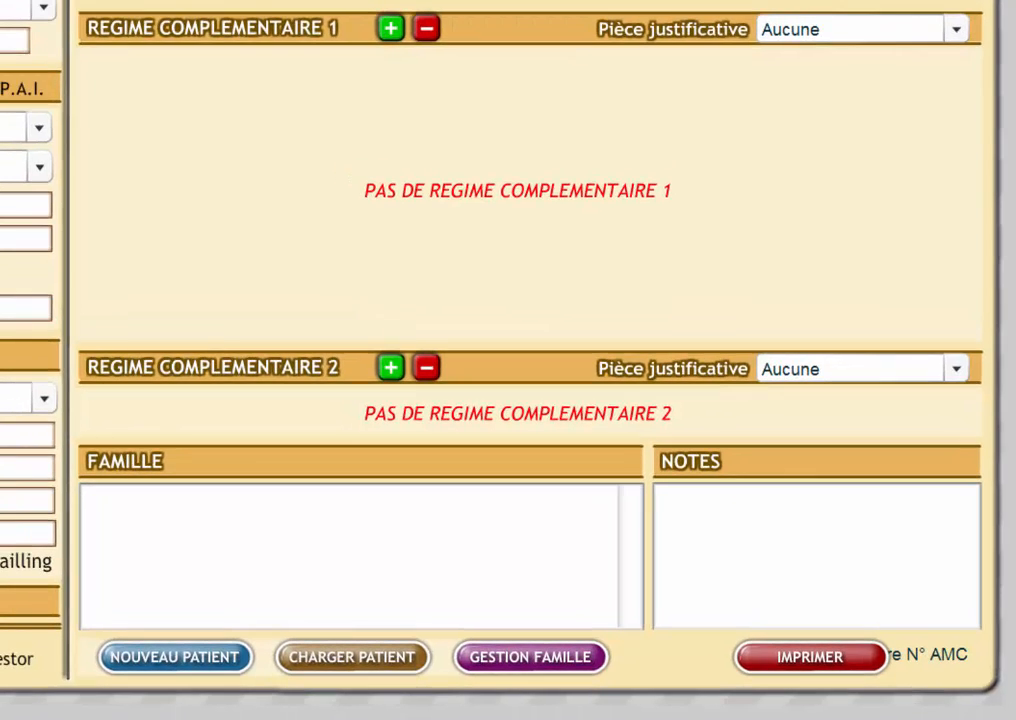
click(390, 28)
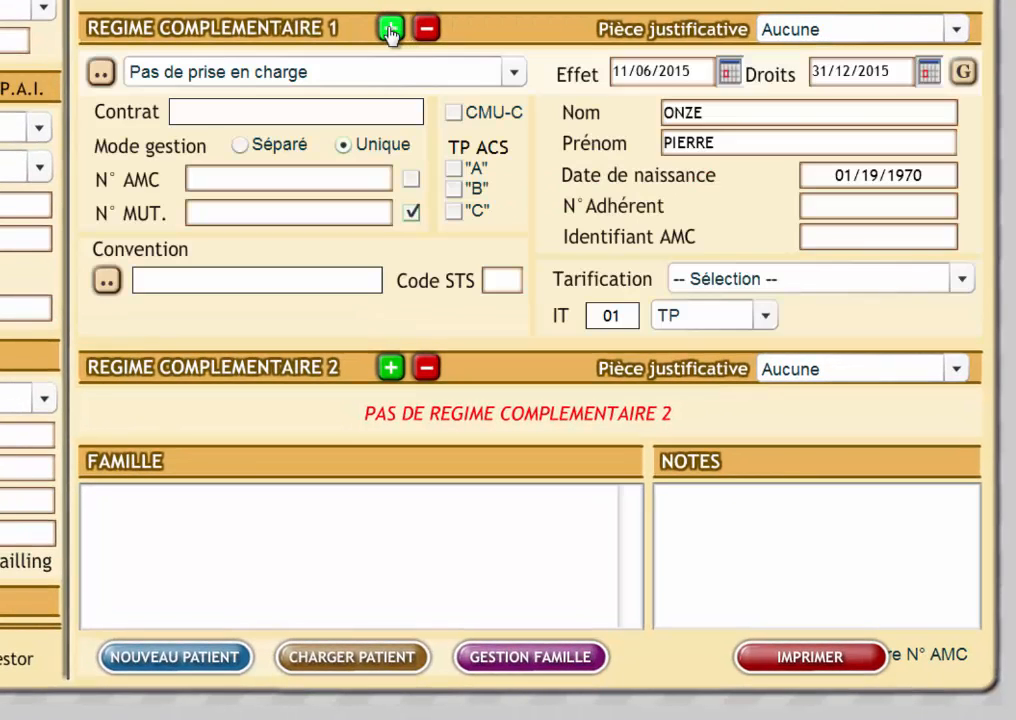
click(898, 29)
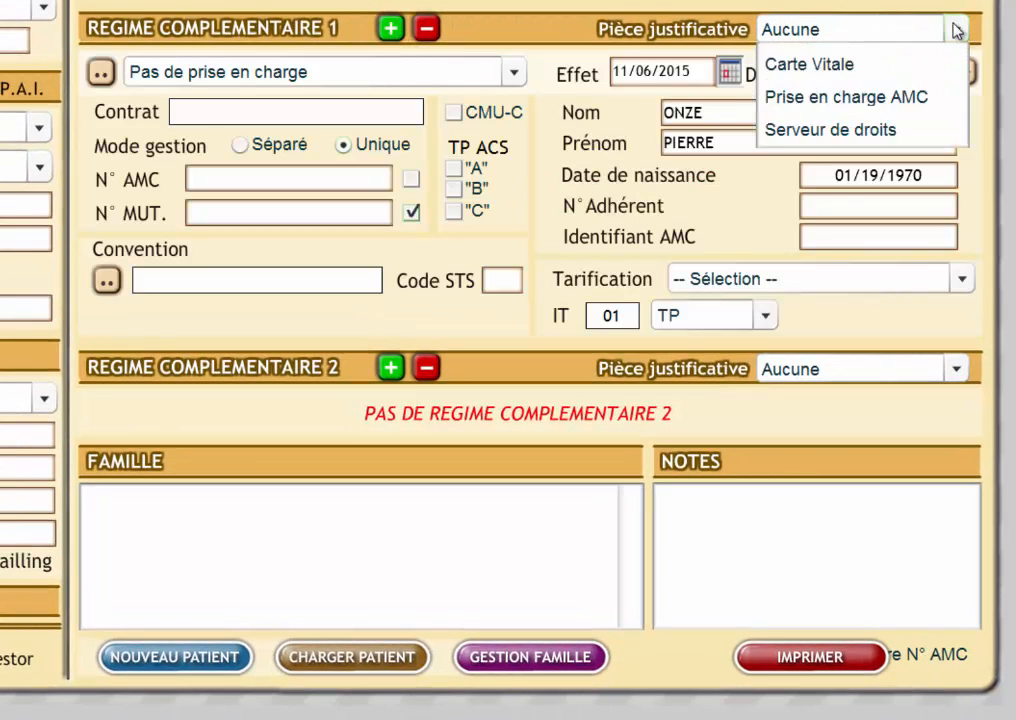
click(835, 96)
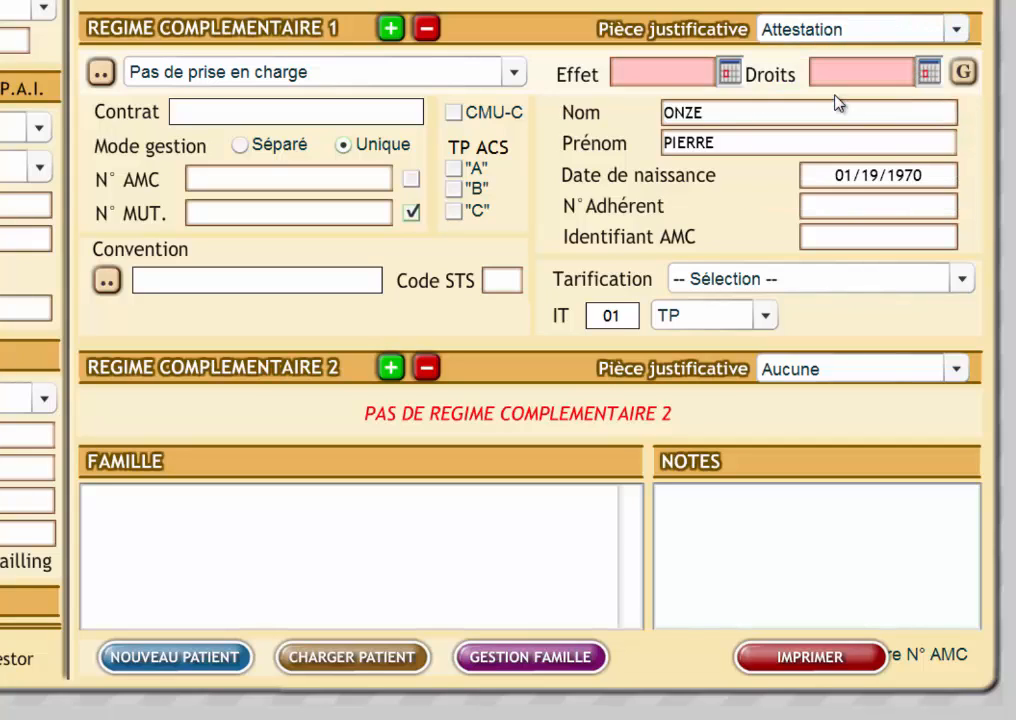
Set the scheme's validity from 01/06/2015 to 31/05/2016 and mark it as TP ACS contract "B"
click(727, 72)
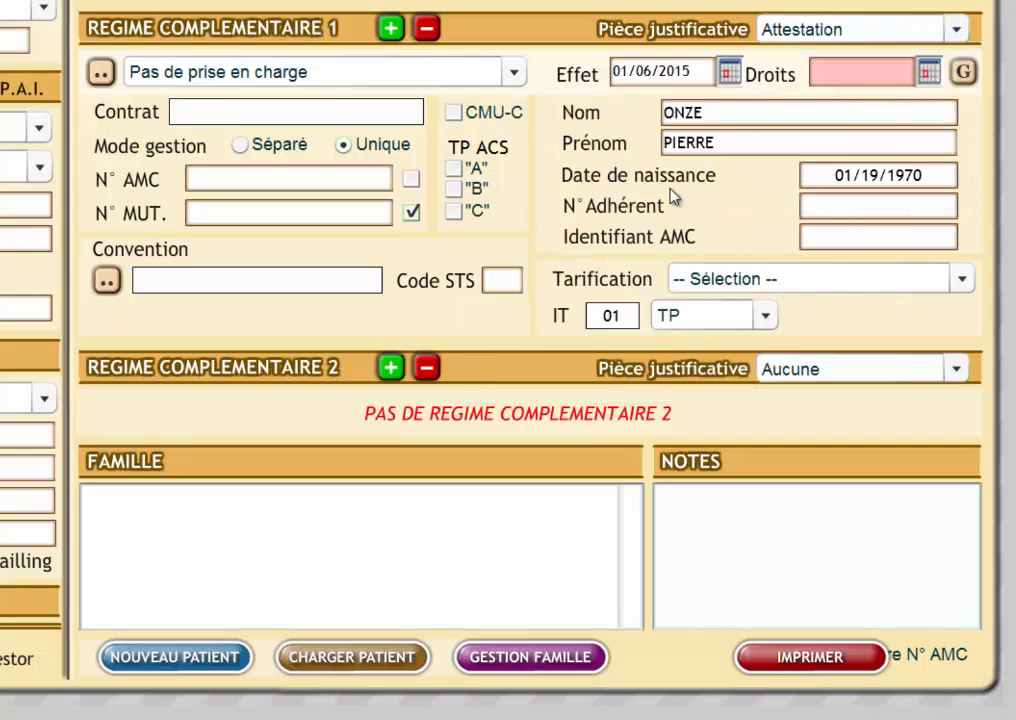
click(930, 71)
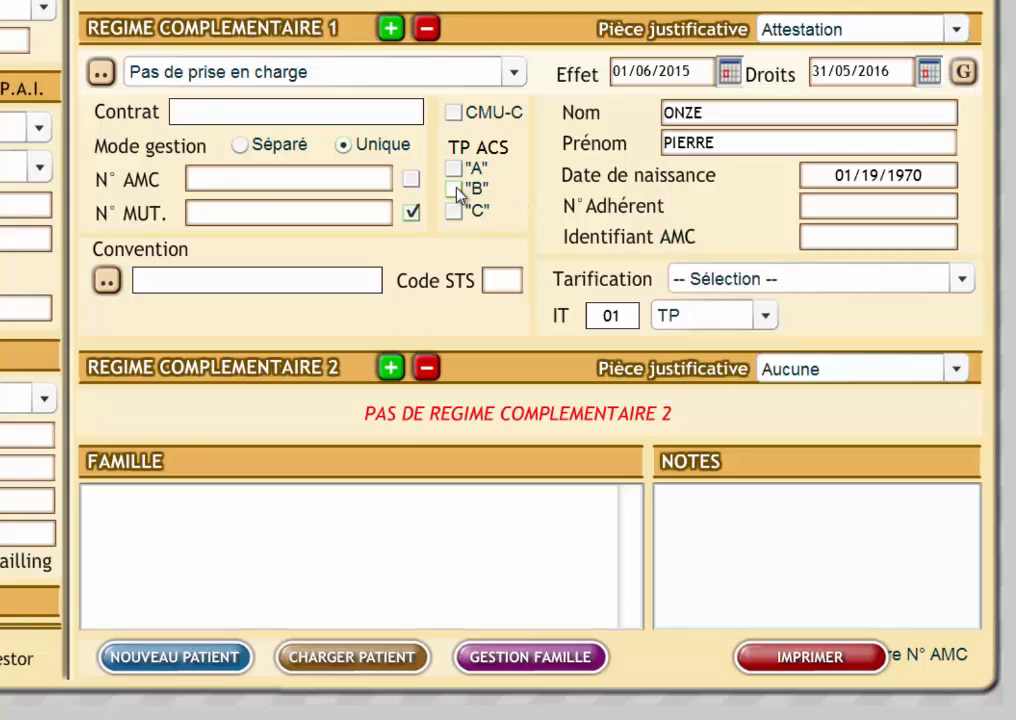
click(455, 189)
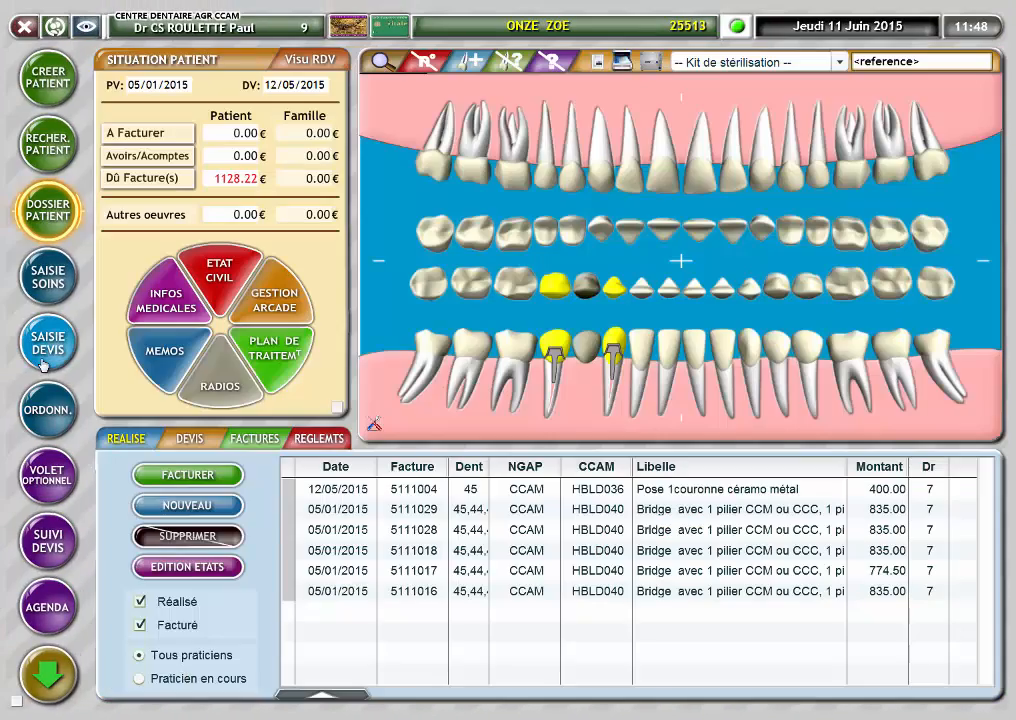
Quote the three-element ceramometallic bridge on teeth 12, 11 and 21 under the ACS B scheme and start invoicing the quote
click(44, 365)
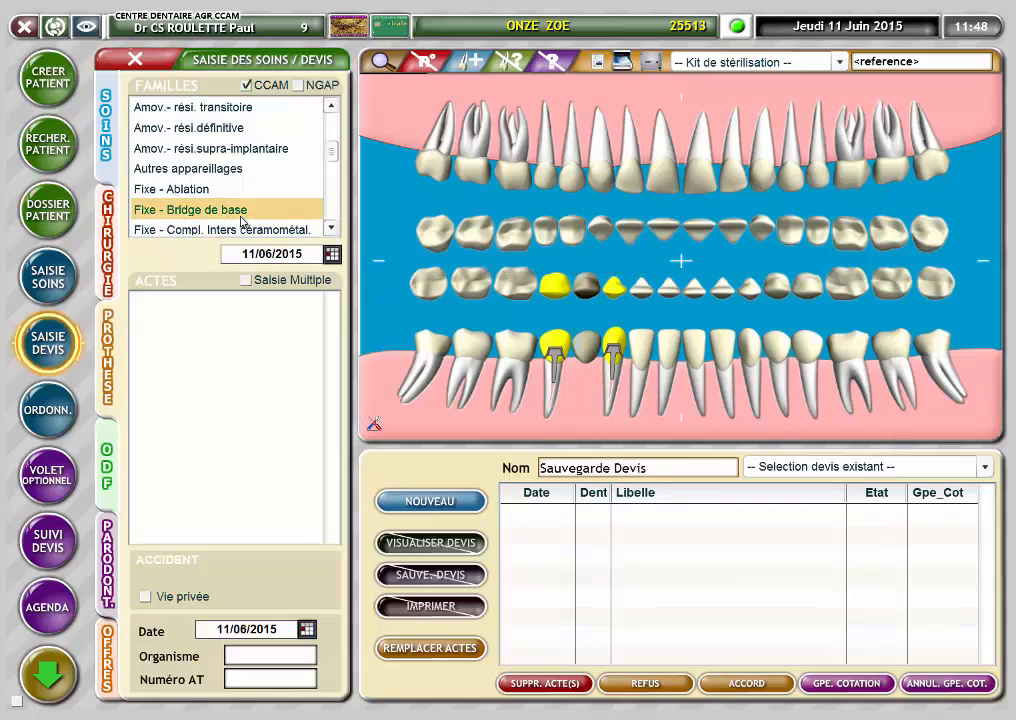
click(240, 212)
click(200, 361)
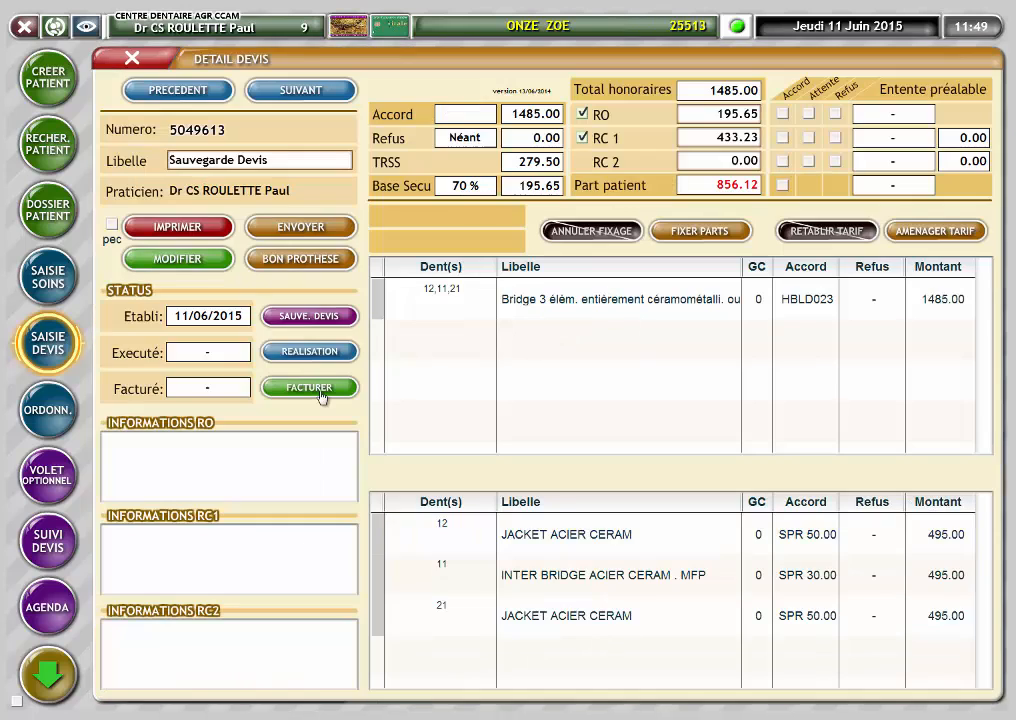
click(320, 392)
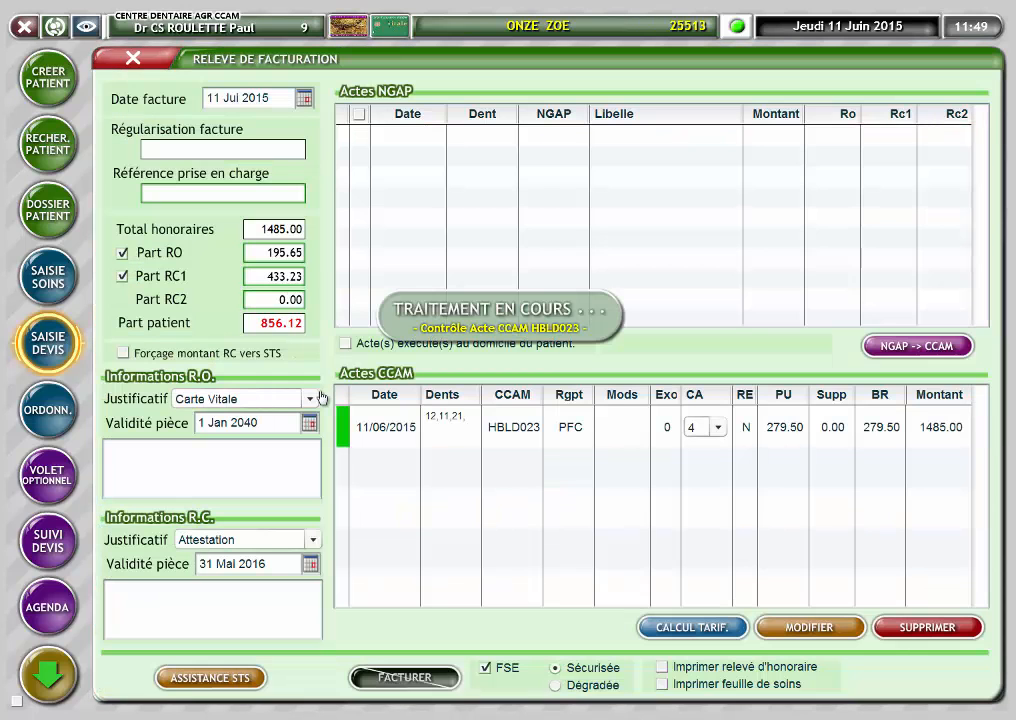